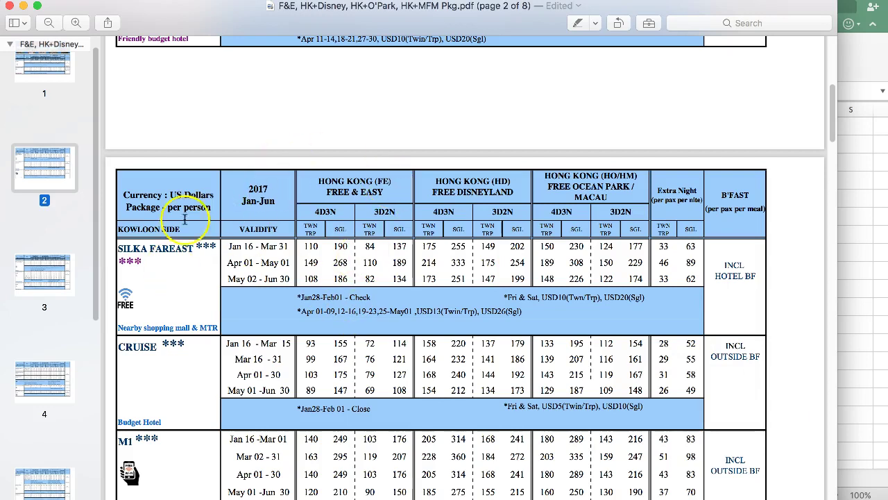
- Highlight the 2017 Jan-Jun and 4D3N headings, the 110 twin-share rate and Jan 16-Mar 31 period
left_click_drag(244, 185, 270, 201)
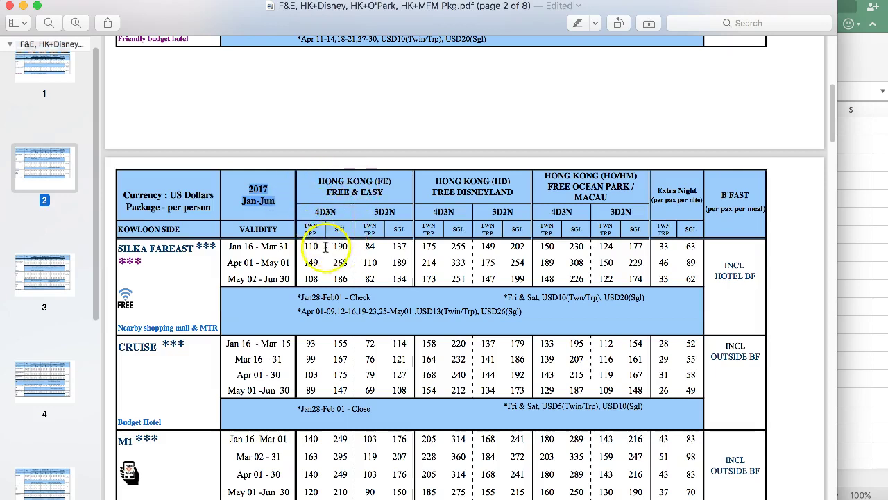
left_click_drag(314, 212, 396, 204)
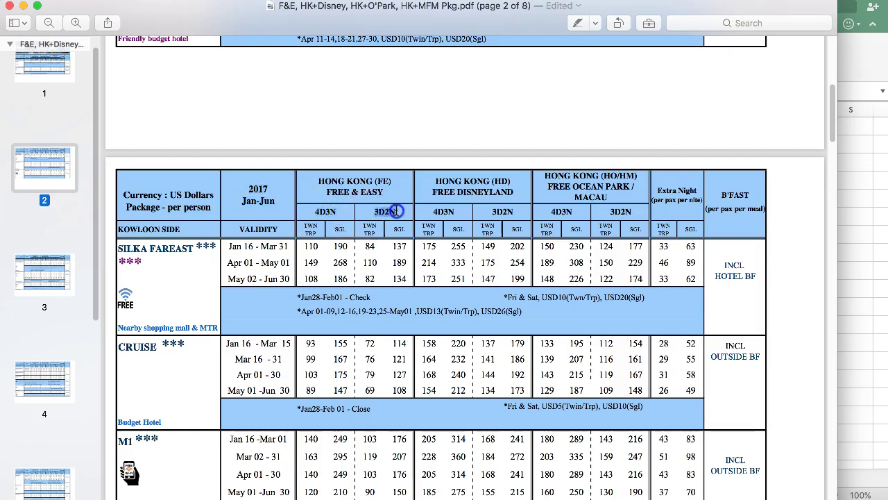
left_click(313, 211)
left_click(374, 212)
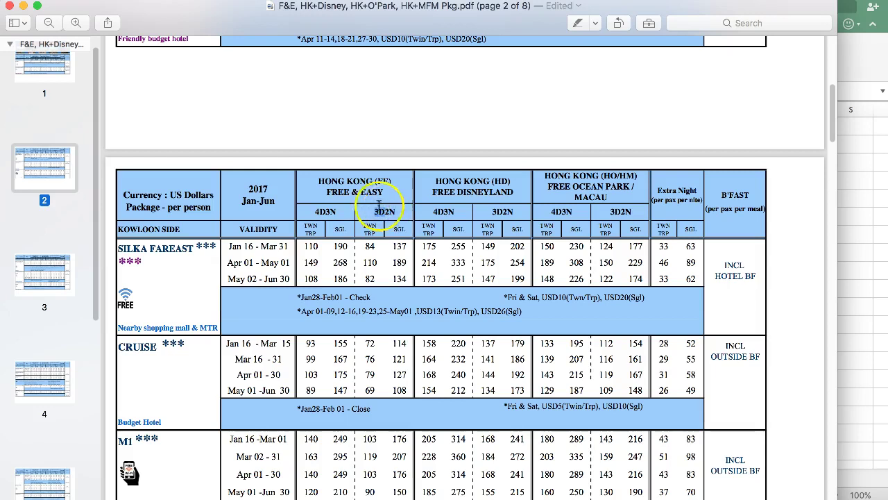
left_click(313, 222)
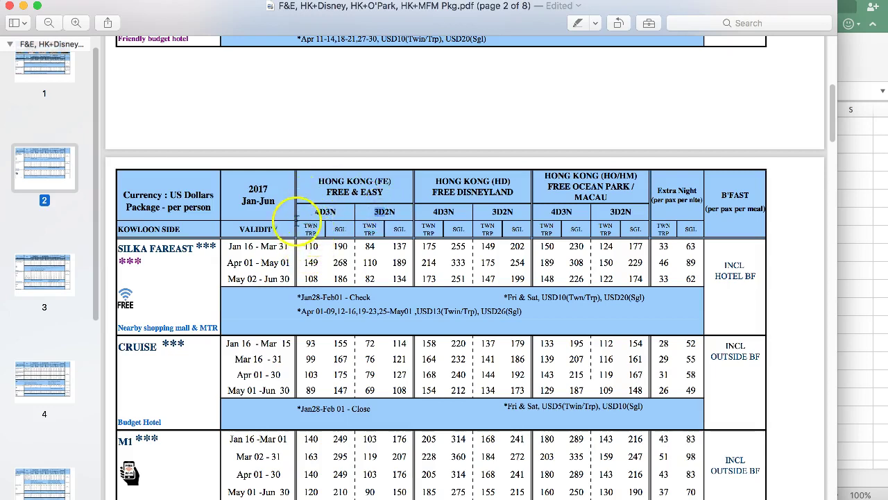
left_click_drag(304, 246, 320, 246)
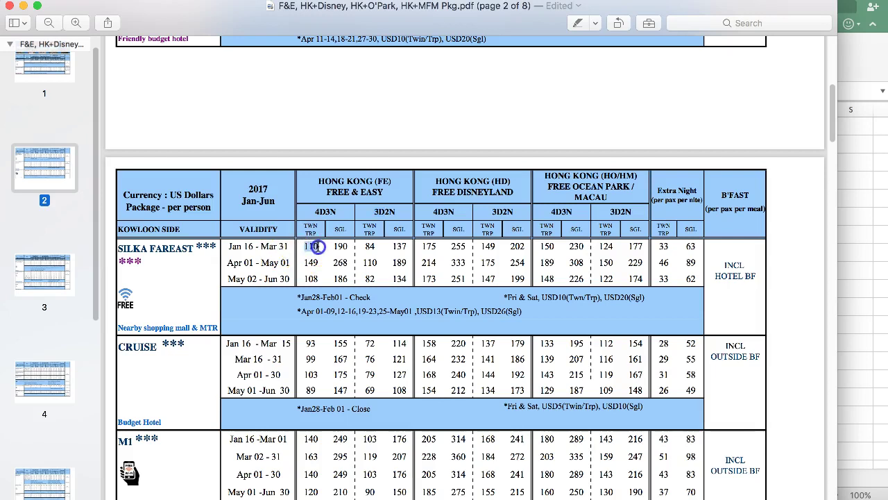
left_click_drag(230, 246, 288, 247)
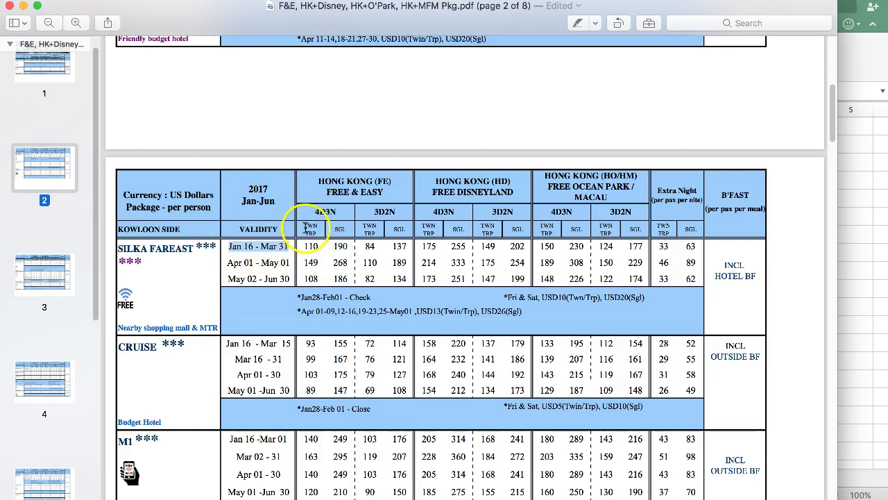
left_click(309, 229)
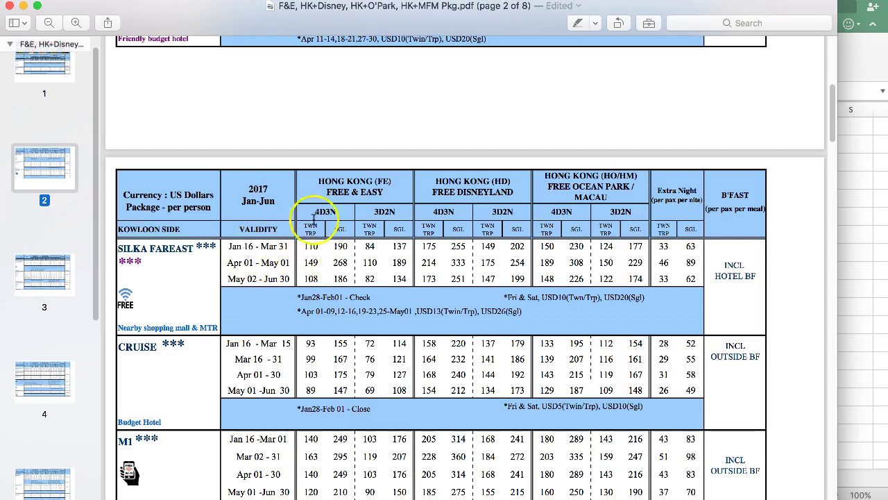
left_click(335, 248)
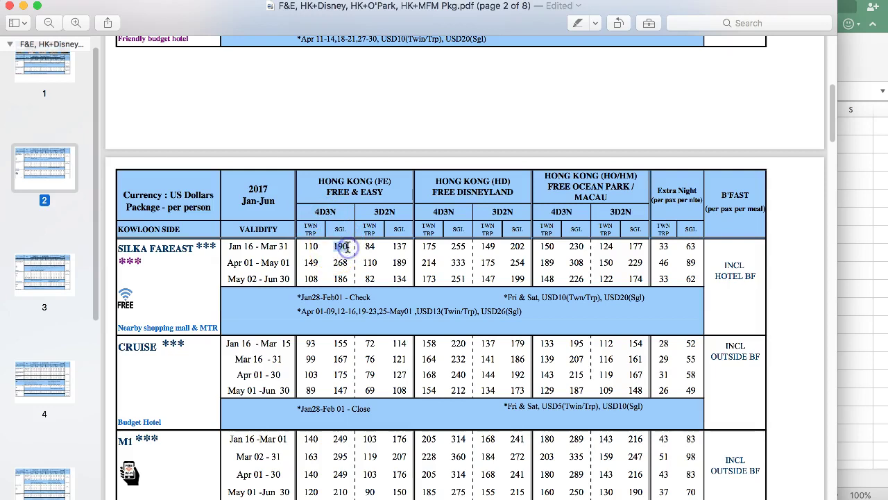
- Highlight the 3D2N and package headings plus the Silka Fareast validity ranges, extra-night rates and rate rows
left_click_drag(316, 212, 404, 213)
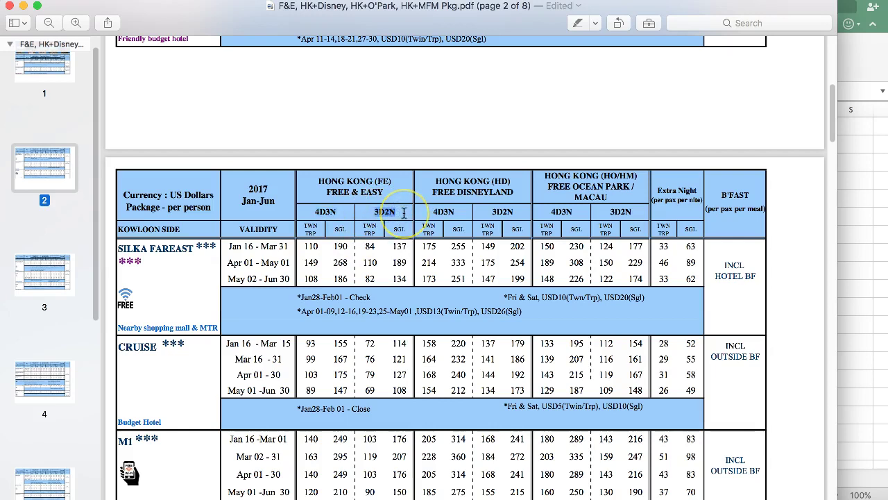
left_click_drag(371, 246, 286, 278)
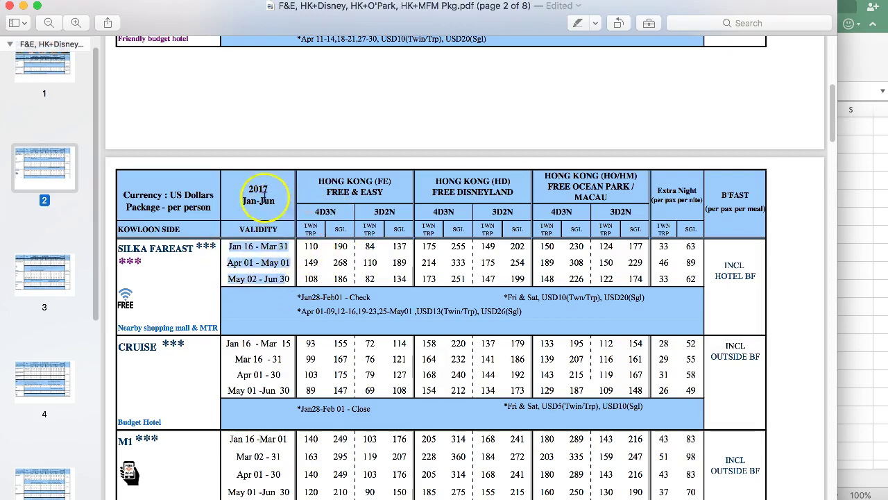
left_click_drag(329, 182, 379, 193)
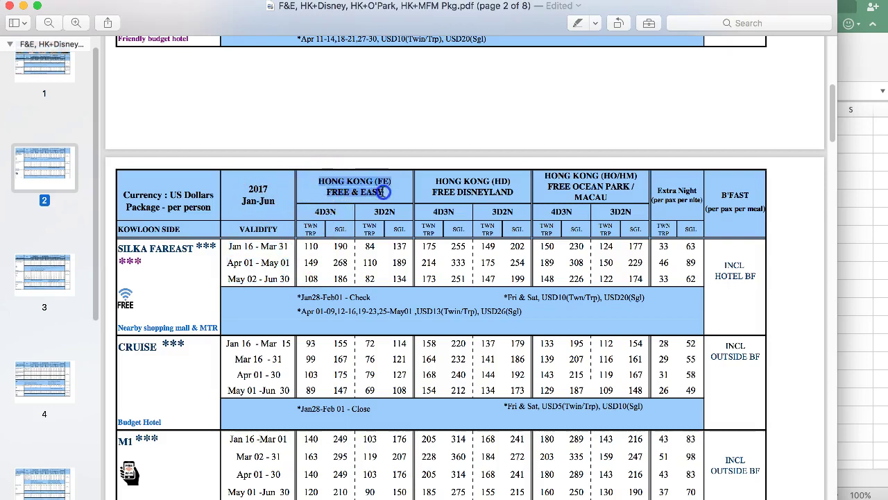
left_click_drag(432, 180, 571, 211)
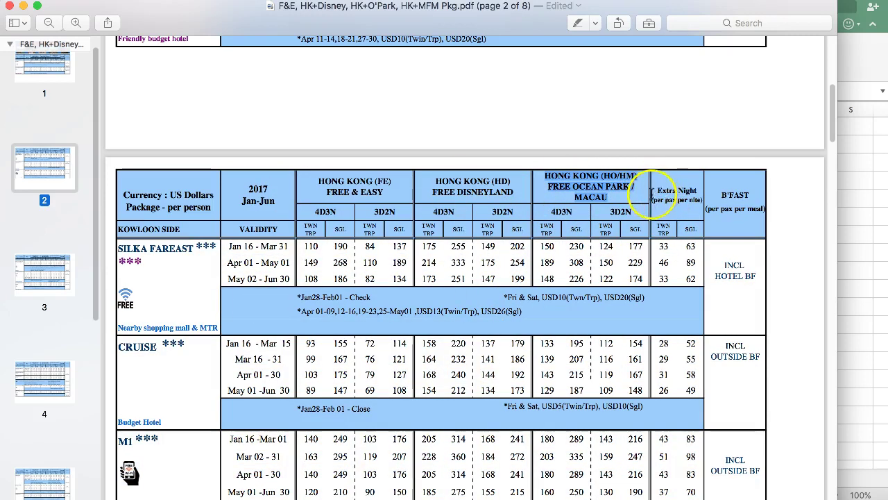
left_click(662, 245)
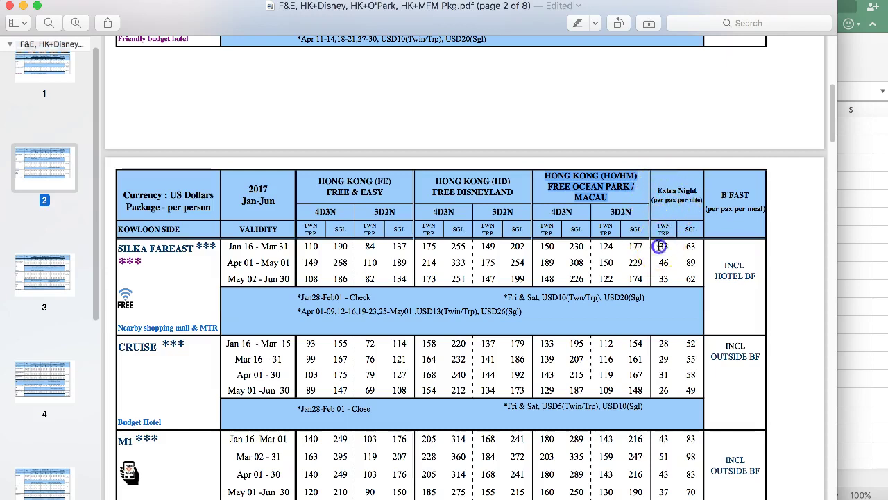
left_click_drag(662, 246, 697, 278)
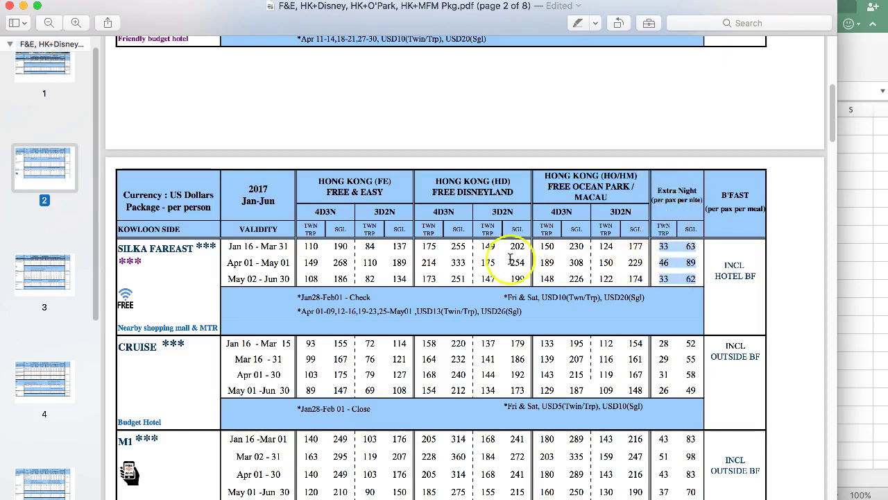
left_click(174, 356)
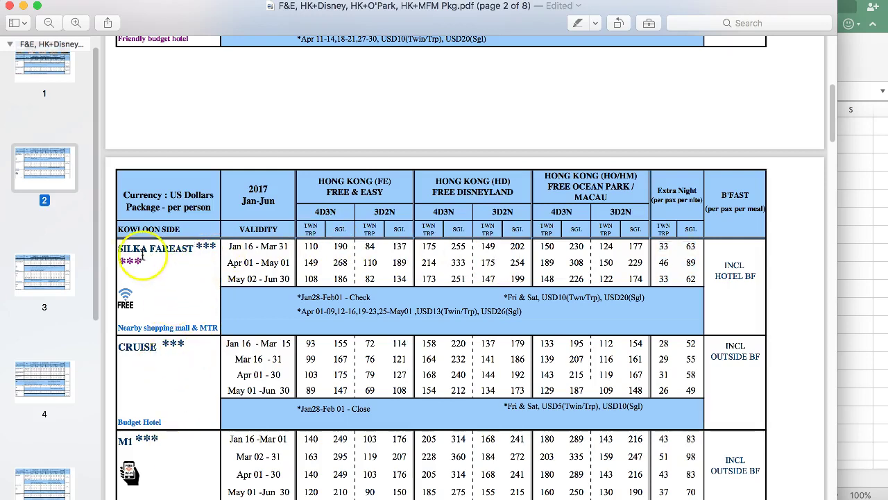
left_click_drag(119, 248, 542, 277)
left_click(601, 279)
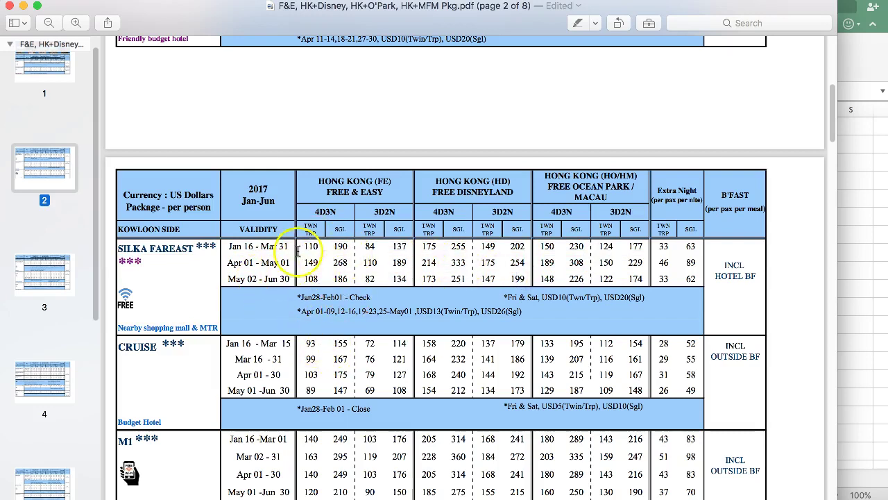
- Highlight the Jan28-Feb01 check note, the USD26(Sgl) April surcharge and the Fri & Sat surcharge note
left_click_drag(297, 297, 393, 298)
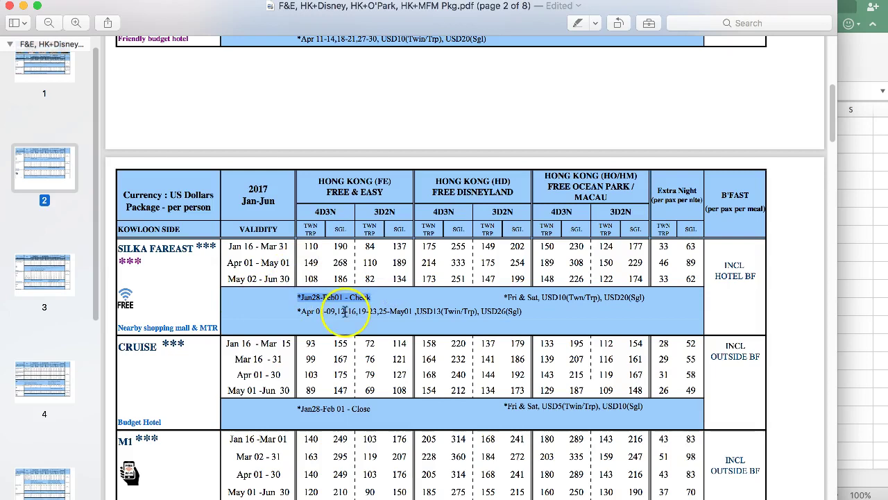
left_click(345, 313)
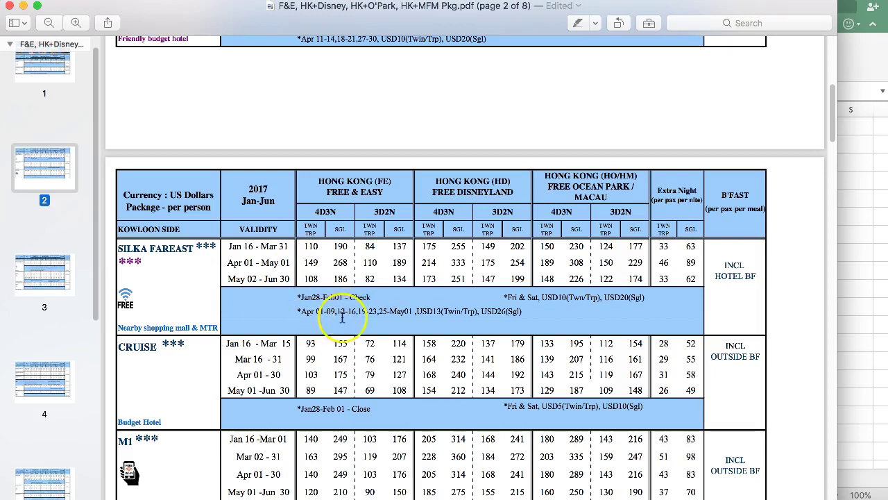
left_click_drag(372, 297, 522, 312)
left_click(321, 315)
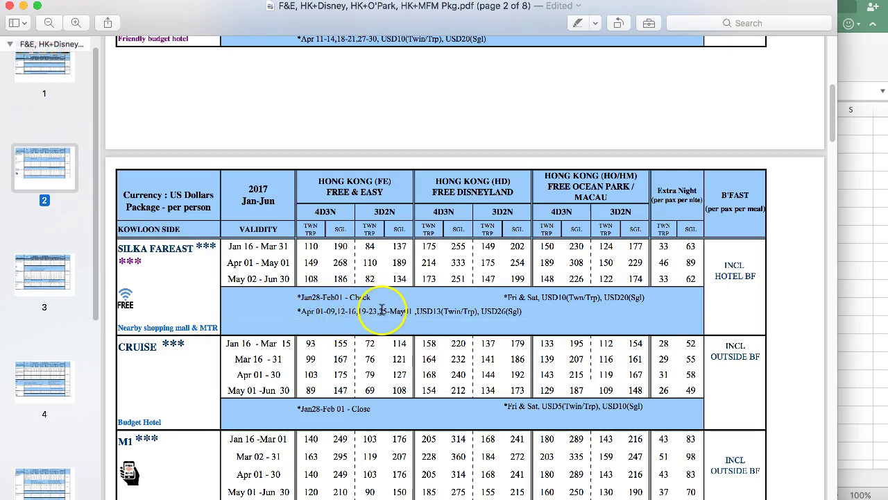
left_click(436, 311)
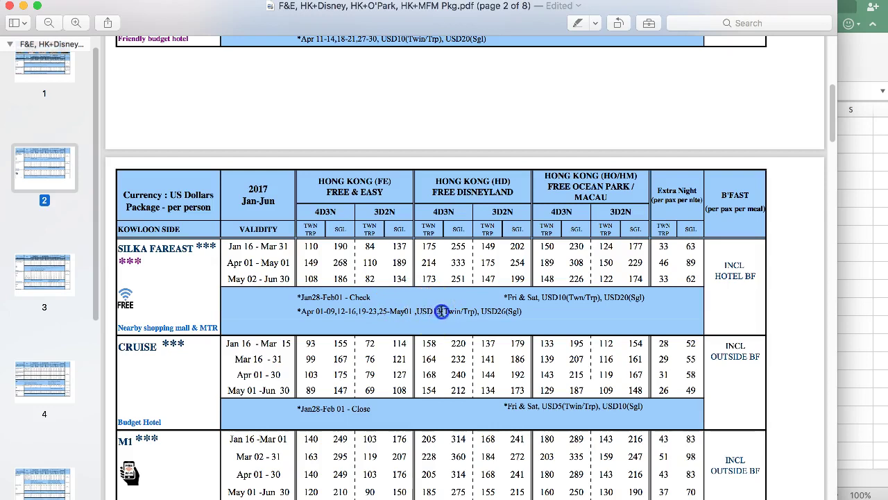
left_click(448, 311)
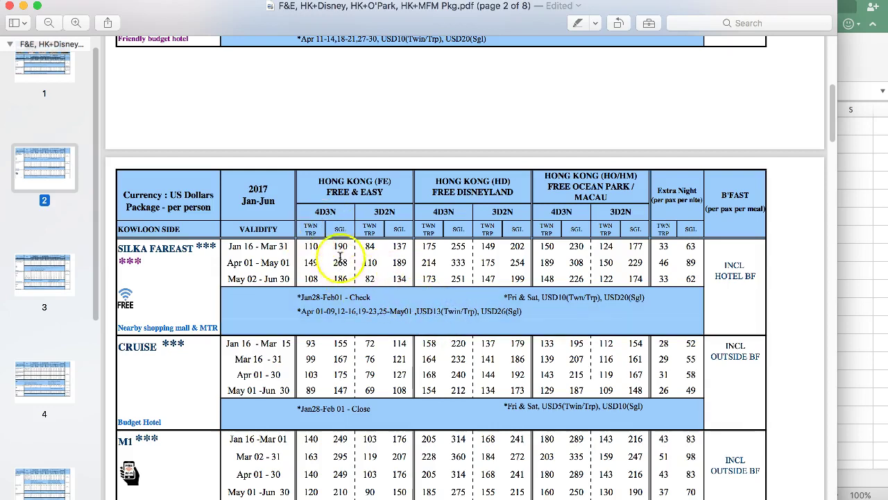
left_click(512, 312)
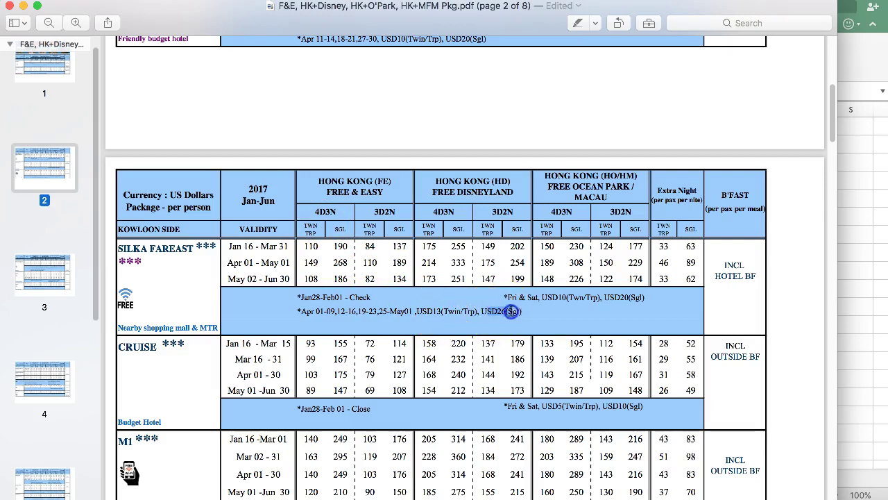
left_click_drag(506, 316, 576, 295)
left_click(531, 312)
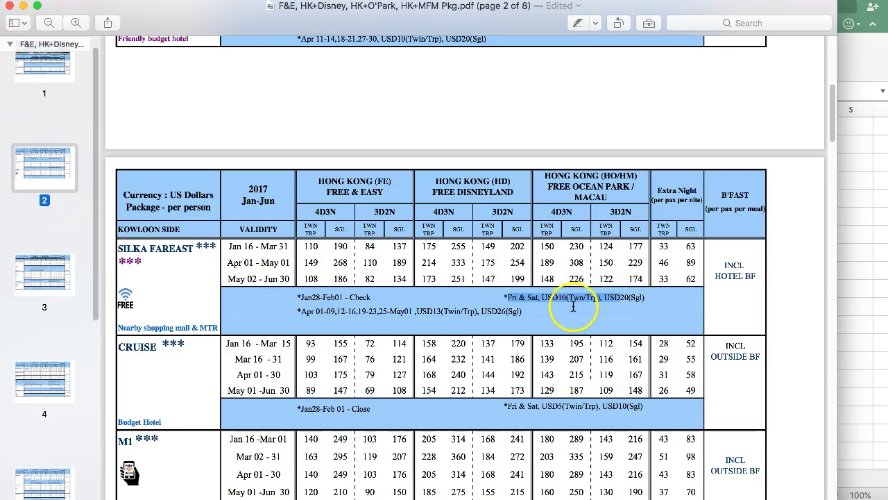
left_click(633, 298, "shift")
double_click(632, 298)
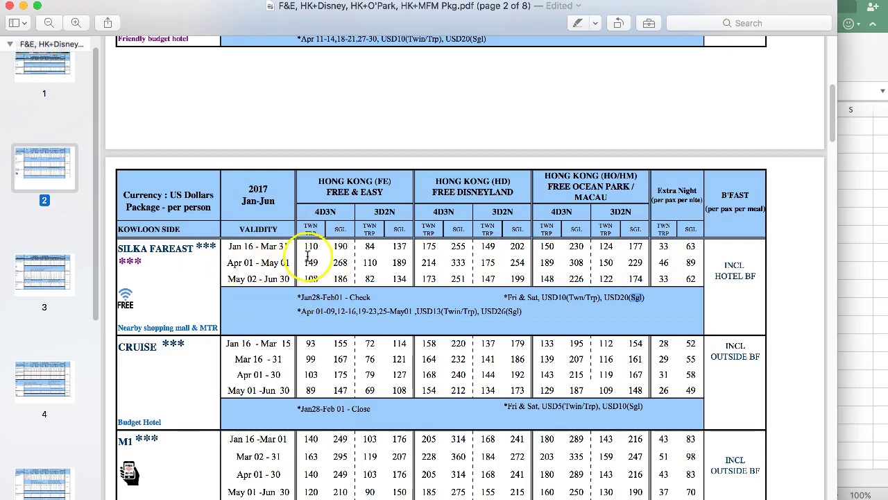
- Select the three Silka Fareast validity periods, then bring blank Workbook1 forward at cell A1
left_click_drag(229, 247, 290, 279)
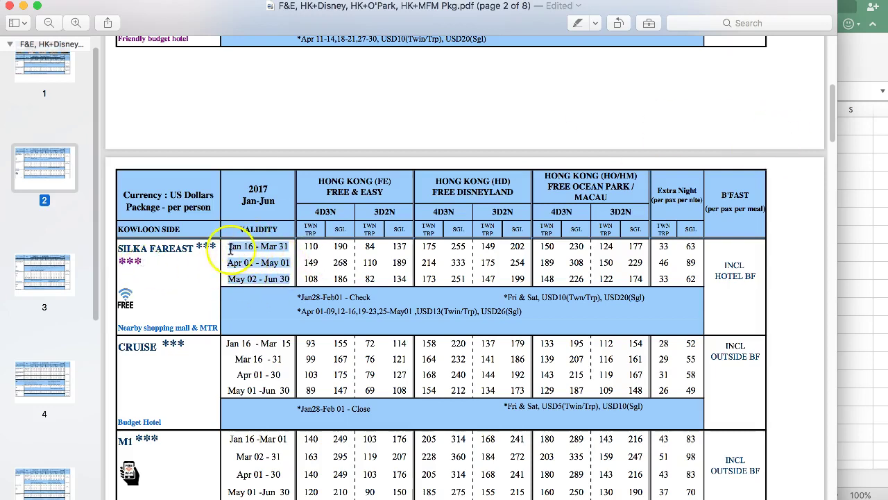
left_click_drag(252, 246, 251, 247)
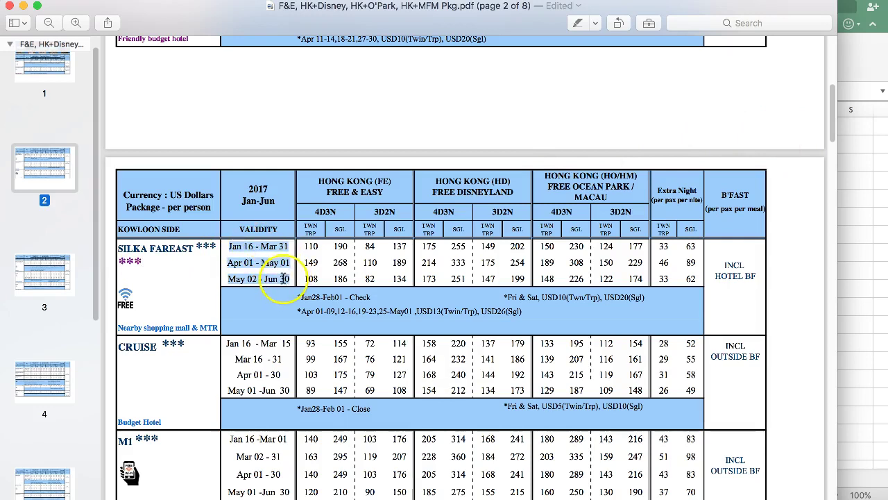
left_click(853, 137)
left_click(32, 130)
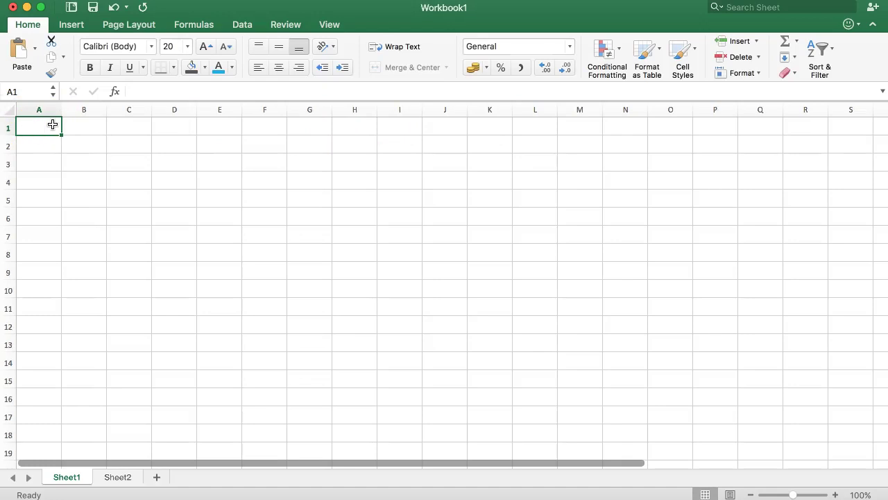
- Enter 1-16-2017 in A1, then remove the trial fill from A2:A4
type("1-")
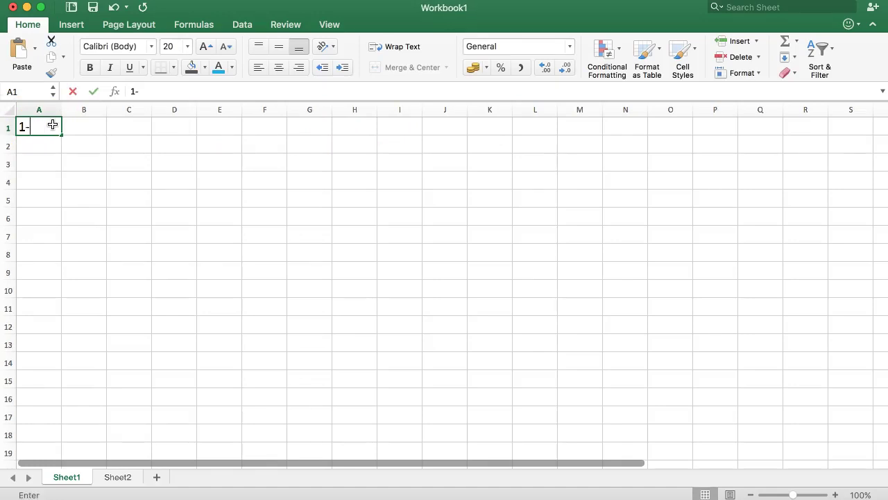
type("16-2017")
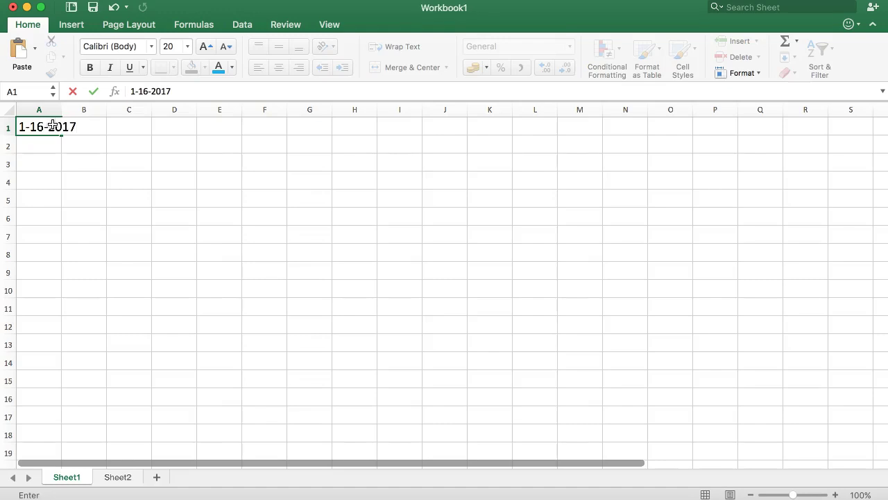
key("Return")
left_click(52, 126)
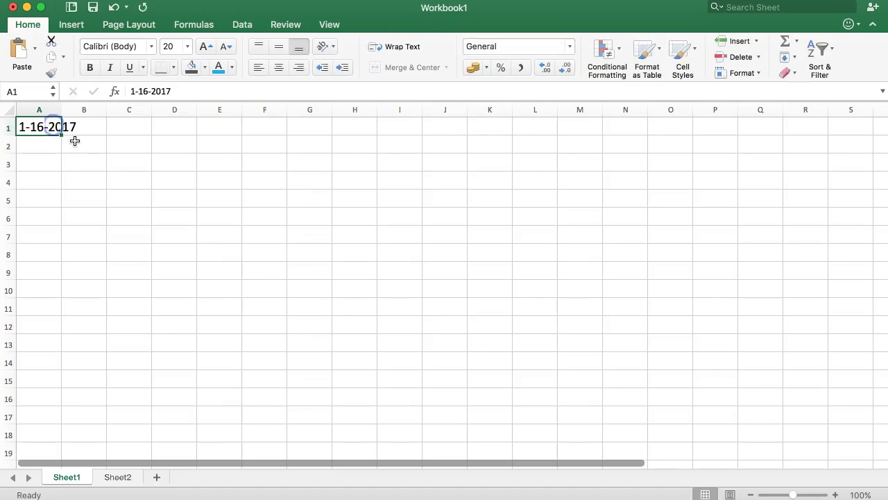
left_click_drag(61, 134, 56, 184)
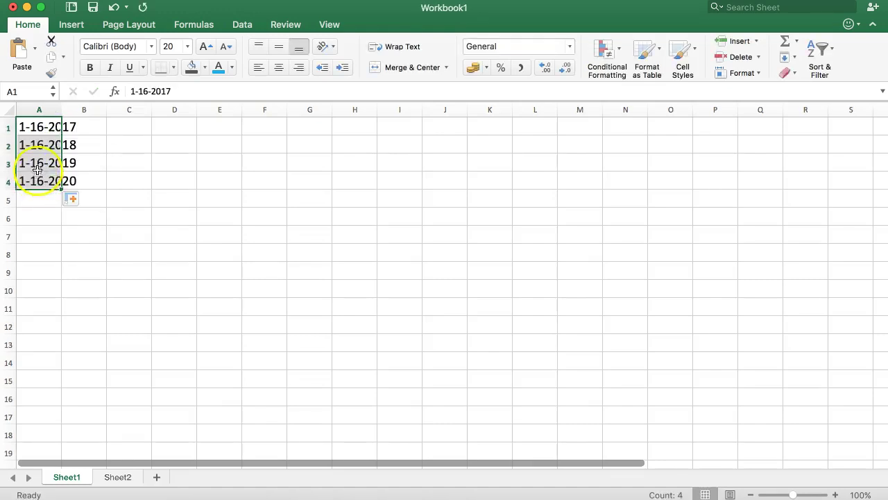
left_click_drag(39, 148, 32, 189)
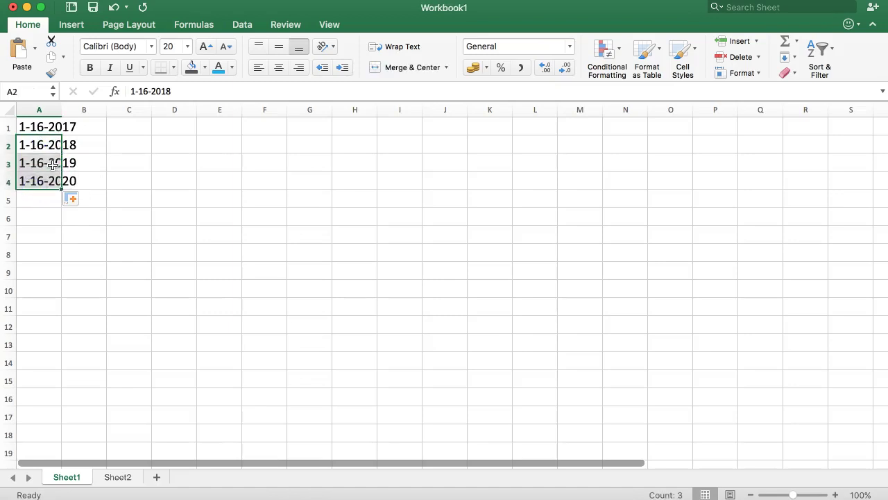
key("Delete")
key("Up")
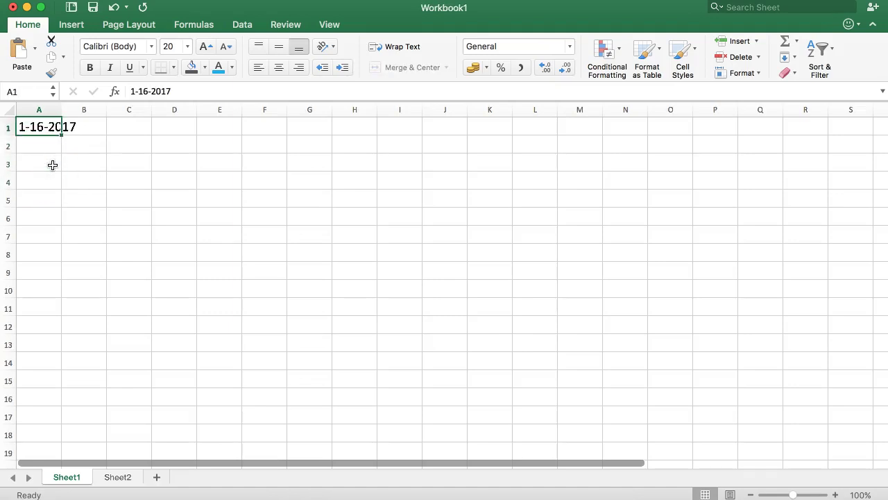
- Clear A1 and give it the 14-Mar-15 Date format via More Number Formats
key("Delete")
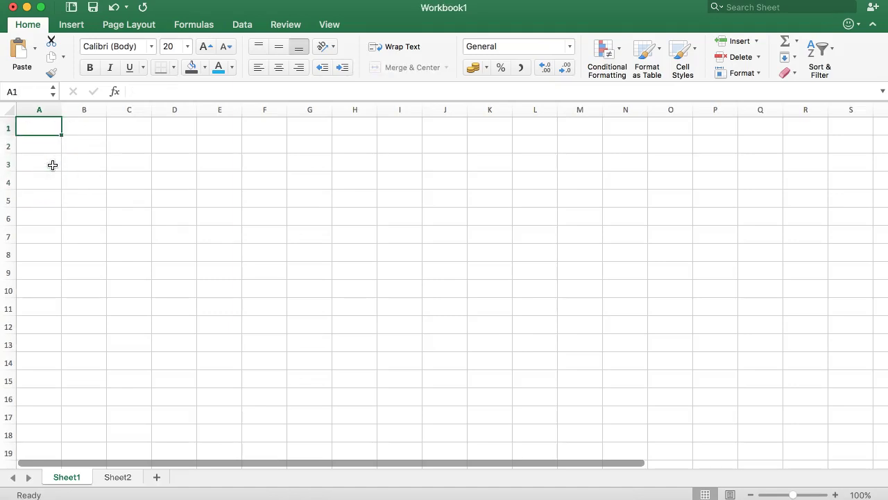
left_click(568, 46)
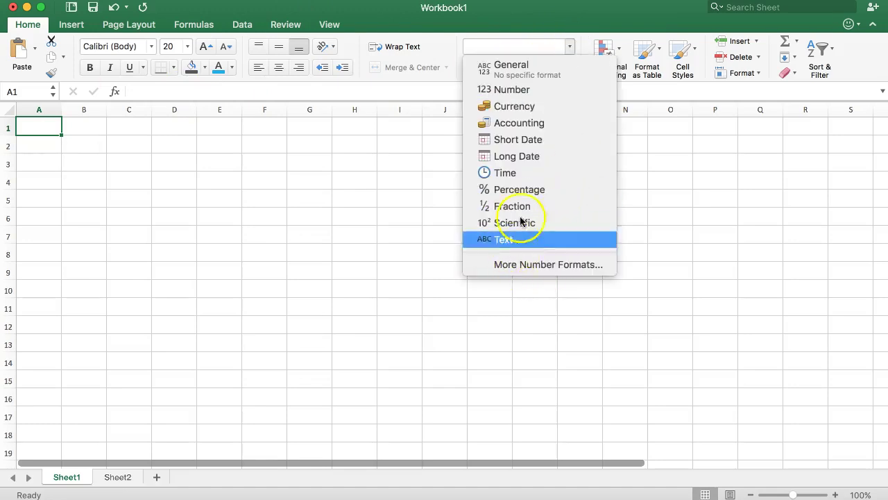
left_click(527, 265)
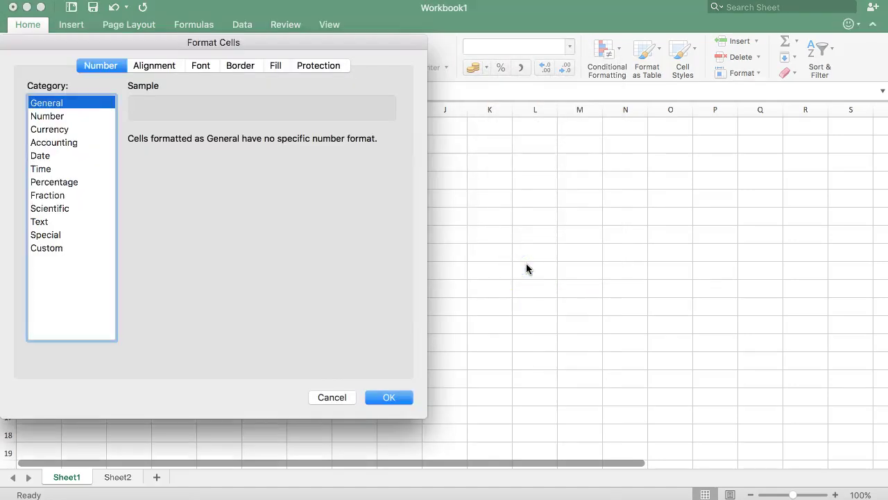
left_click(40, 156)
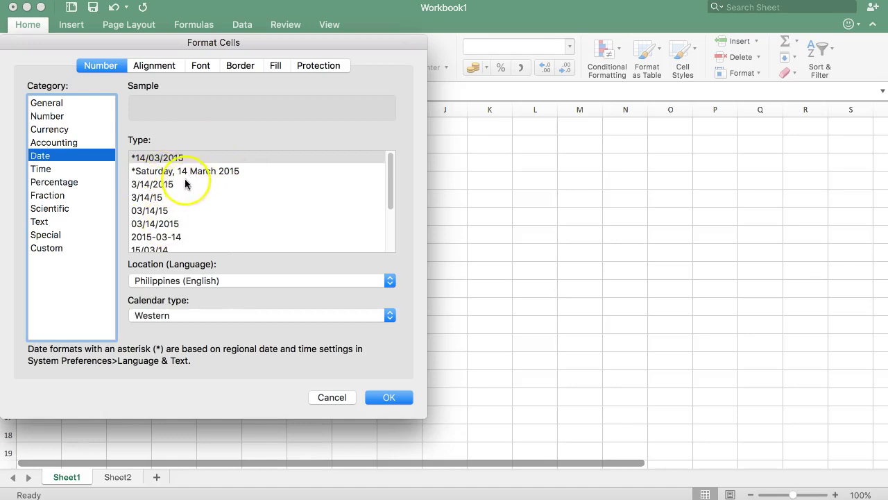
scroll(390, 187, "down", 3)
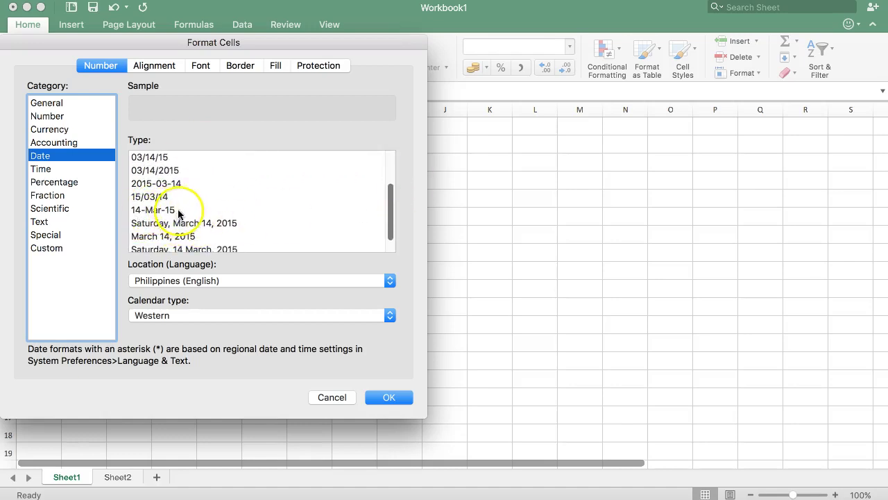
left_click(149, 211)
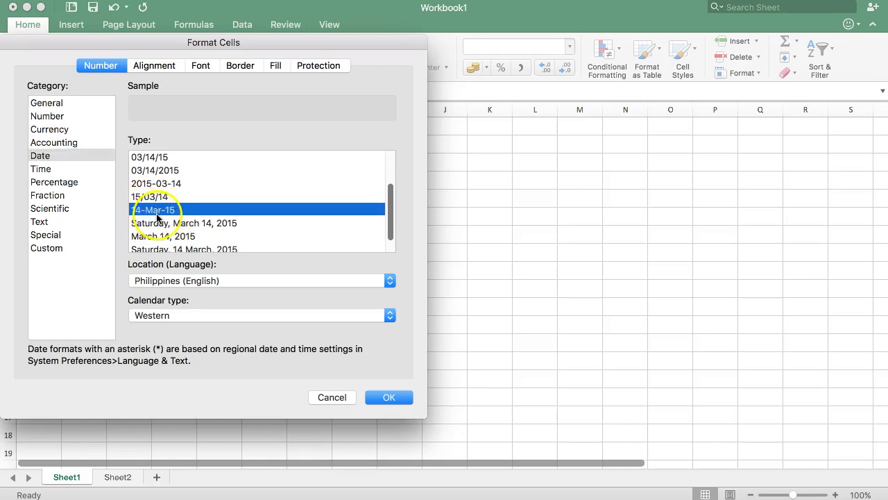
left_click(393, 398)
left_click(93, 131)
left_click(55, 126)
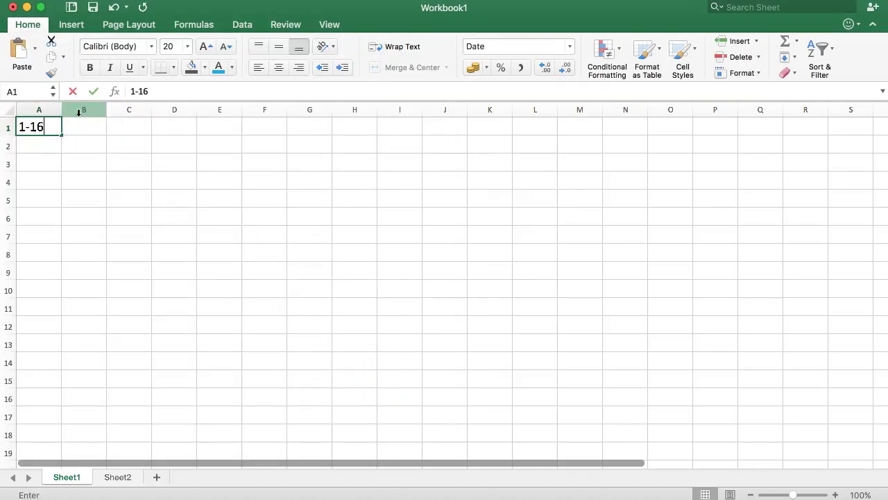
- Enter 1-16 in A1, fill dates down to A10, and check the stored dates
type("1-16")
key("Return")
left_click(45, 128)
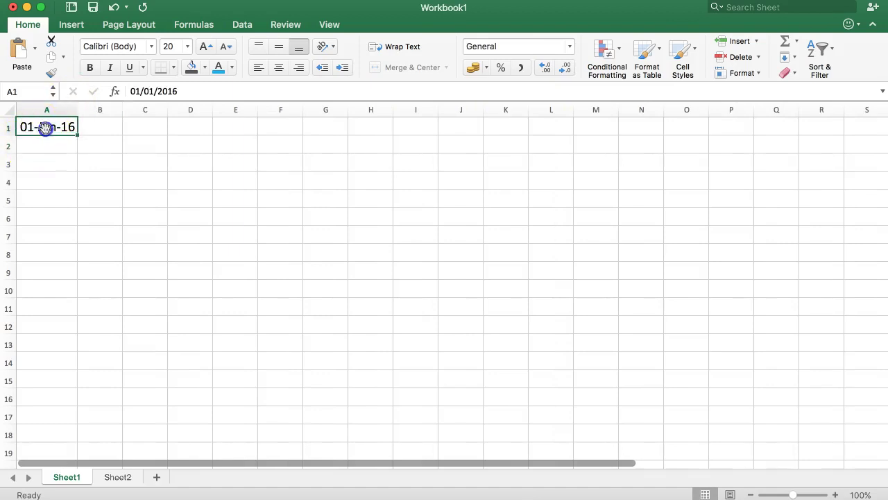
left_click_drag(73, 153, 71, 292)
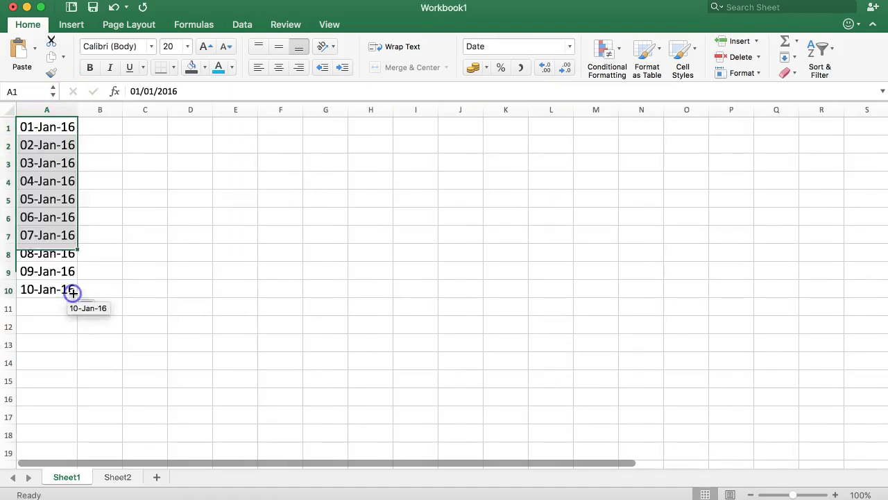
left_click(43, 128)
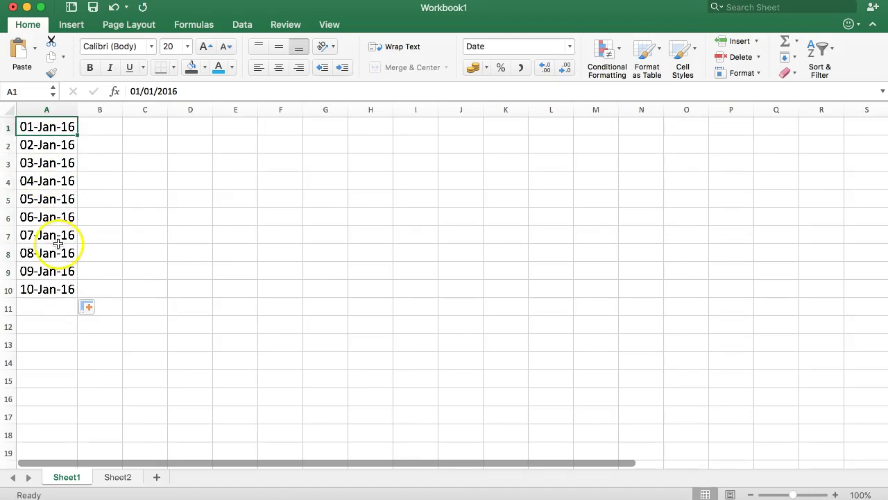
left_click(46, 145)
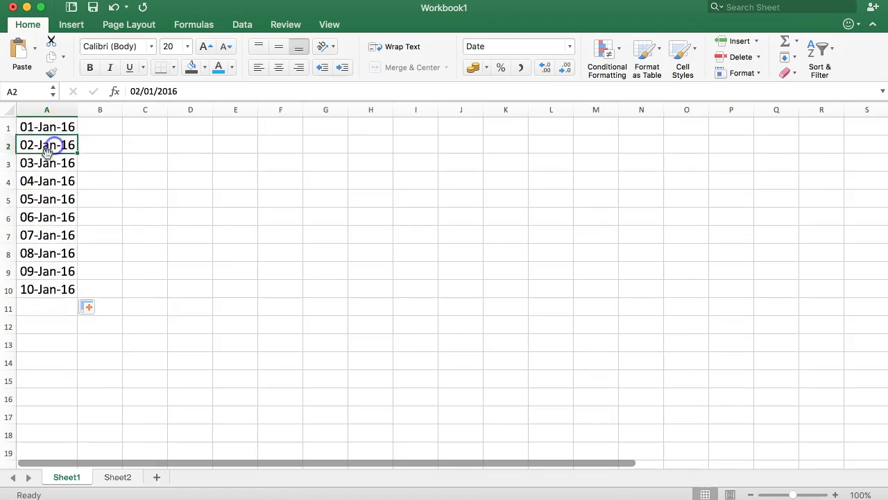
left_click(44, 163)
left_click(45, 236)
left_click(48, 144)
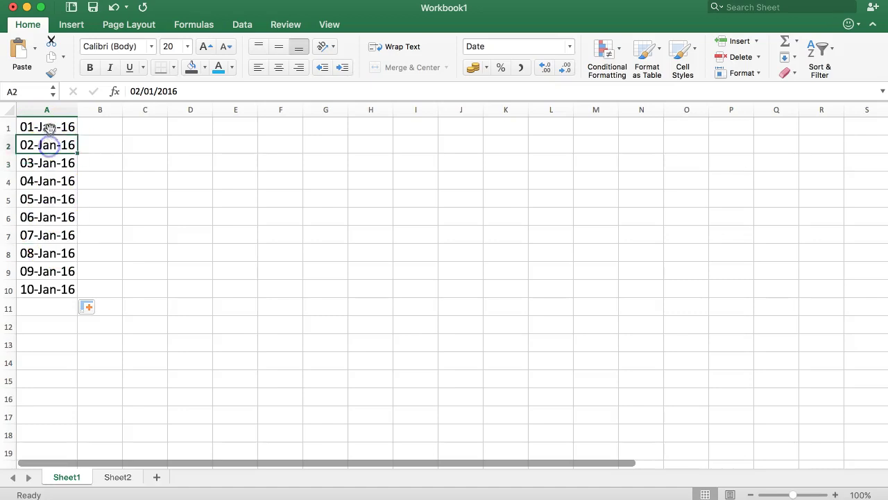
left_click(48, 165)
left_click(46, 253)
left_click(47, 289)
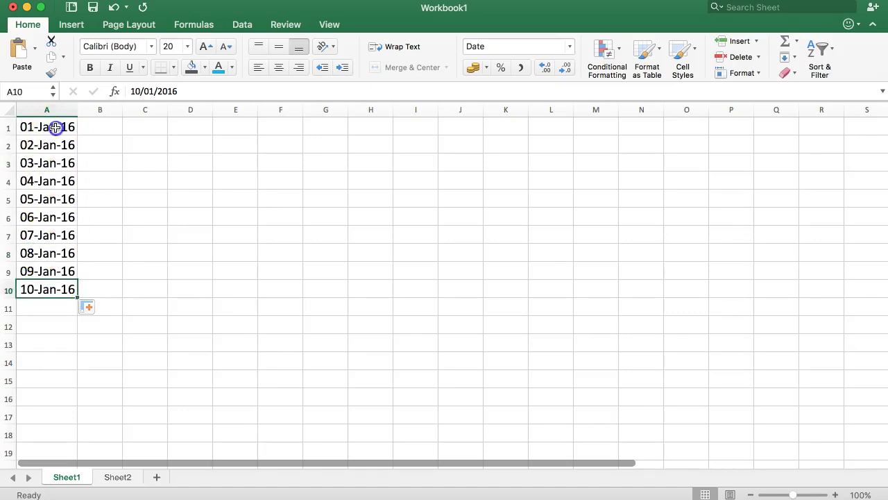
left_click(52, 126)
- Correct A1's date in the formula bar so it reads 16-Jan-17
left_click(129, 89)
left_click(167, 93)
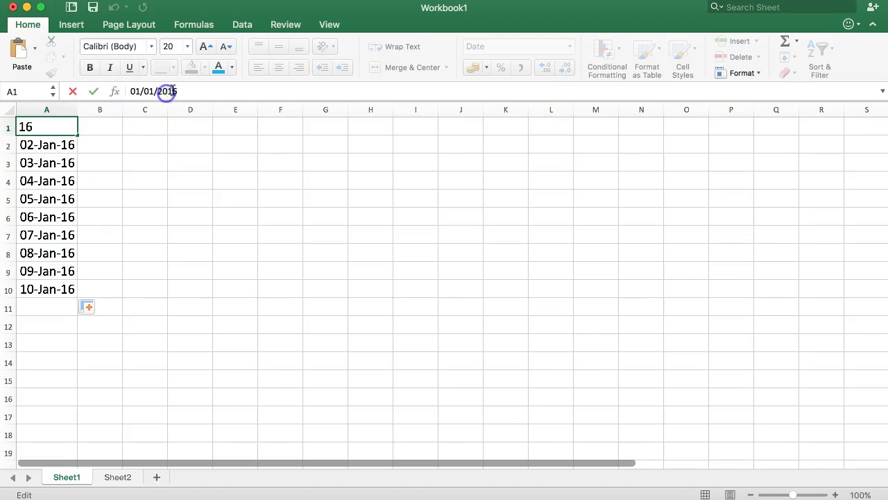
type("17")
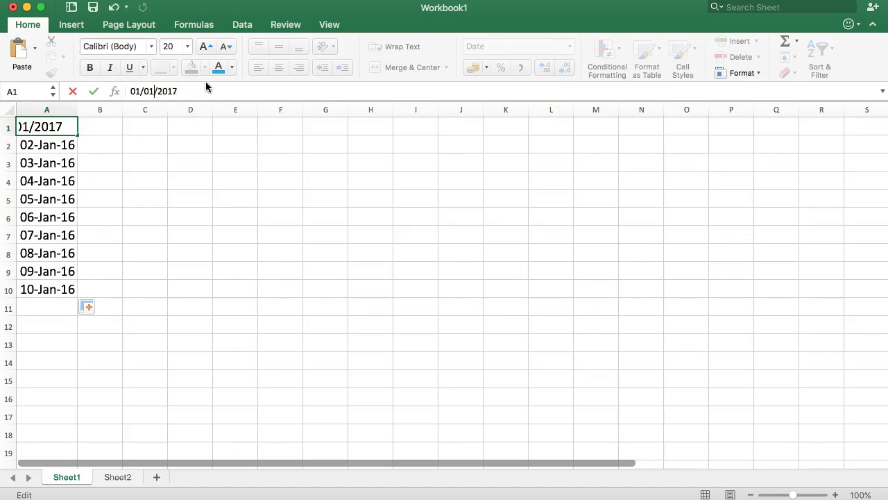
key("BackSpace")
key("BackSpace")
type("16")
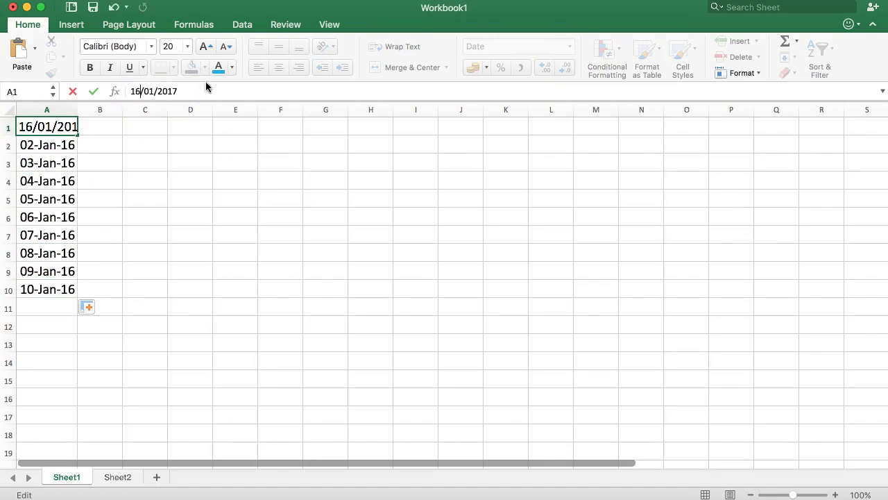
key("Return")
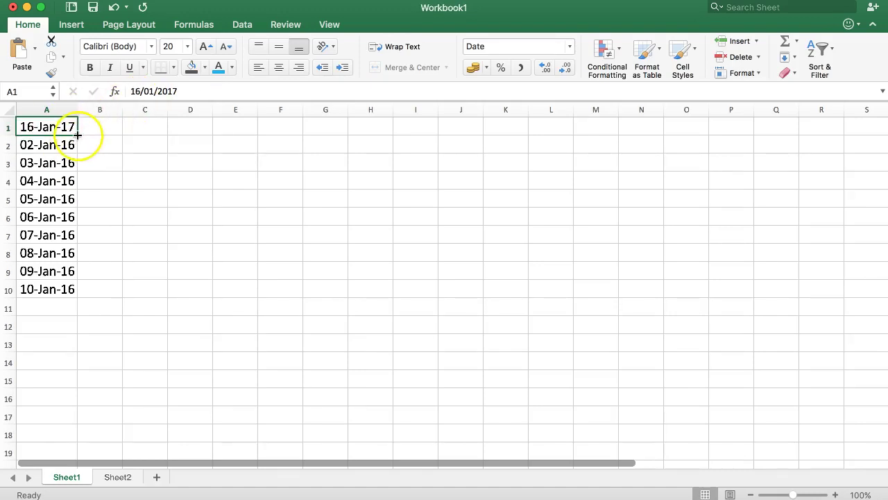
- Fill daily dates from A1 down to 30-Jun-17 in A166 and widen column A
left_click_drag(78, 135, 44, 468)
scroll(70, 417, "up", 2)
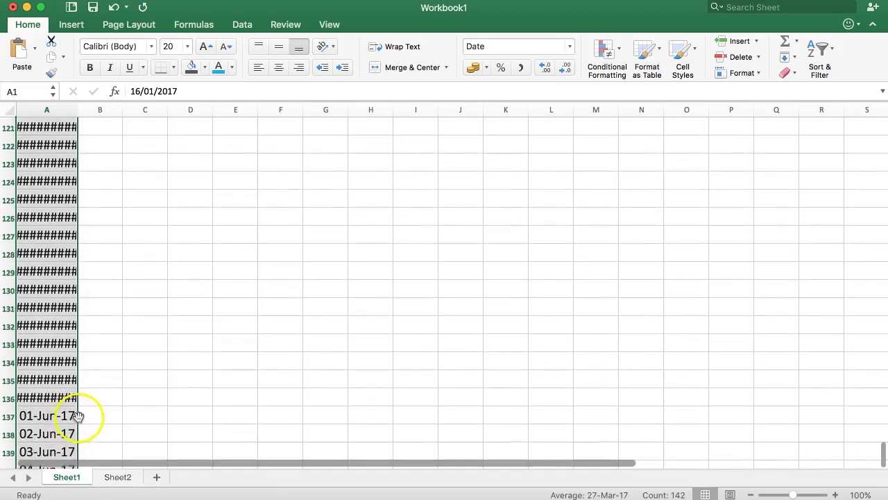
scroll(79, 417, "down", 5)
left_click_drag(77, 280, 65, 457)
scroll(76, 361, "down", 3)
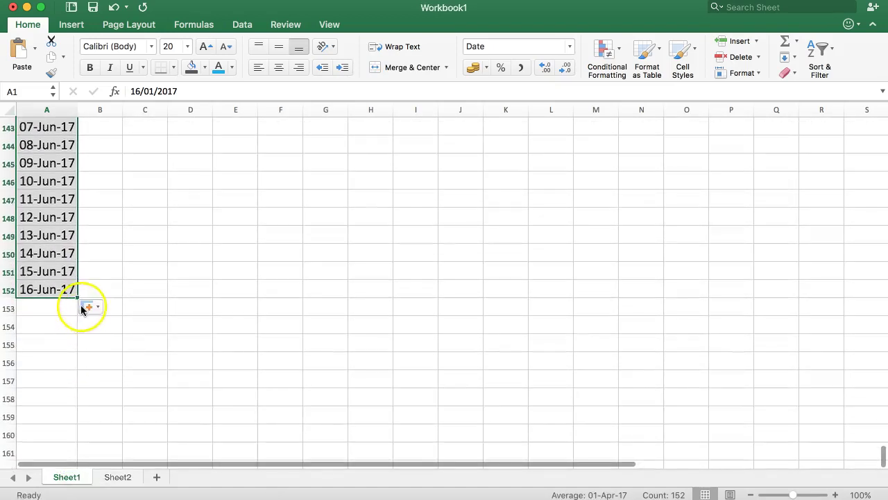
left_click_drag(79, 298, 63, 393)
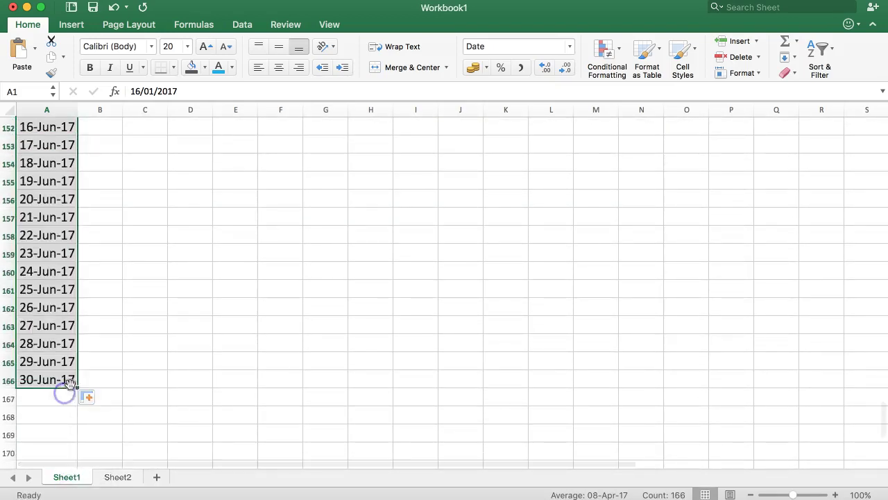
left_click_drag(79, 111, 89, 110)
- Centre the date entries in column A
left_click(134, 202)
scroll(134, 201, "up", 20)
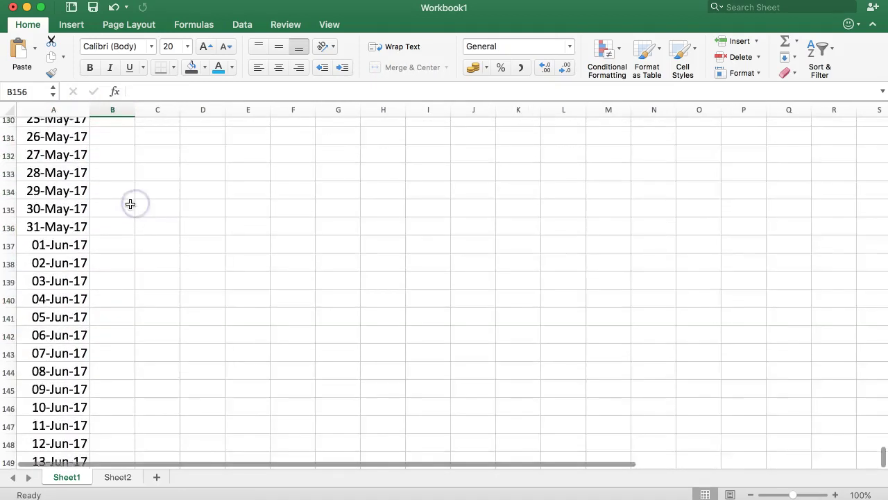
left_click(58, 111)
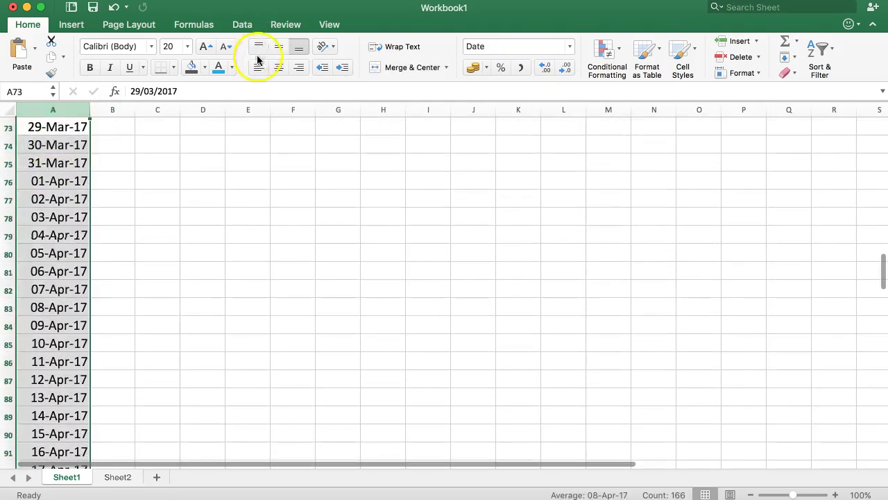
left_click(278, 67)
scroll(274, 228, "up", 2)
scroll(199, 207, "up", 5)
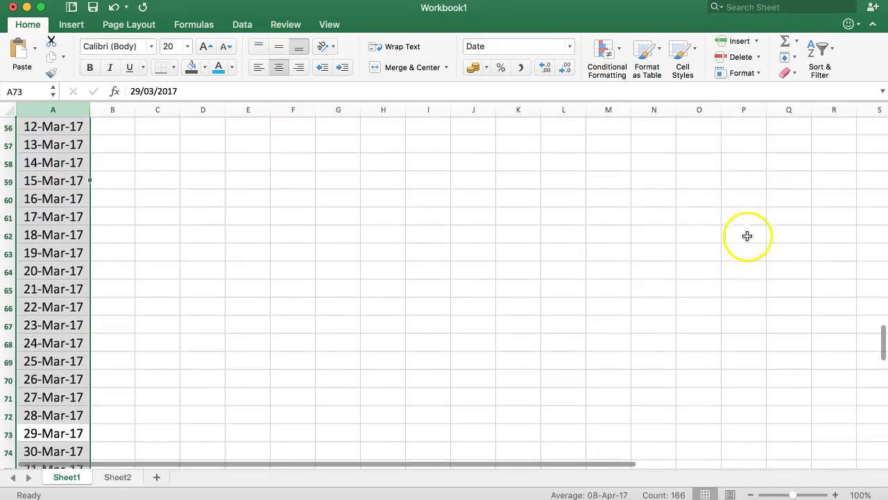
left_click_drag(880, 338, 884, 86)
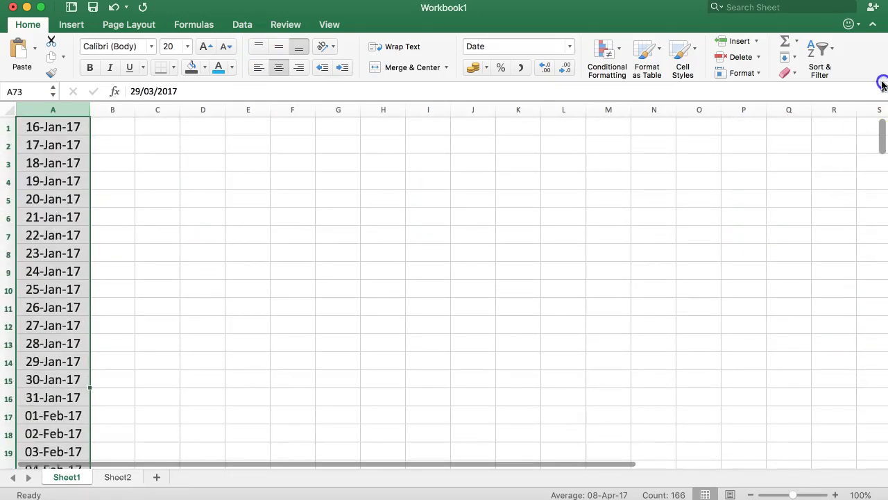
- Insert a new row 1 and enter the heading 'Date' in A1
left_click(74, 127)
right_click(10, 127)
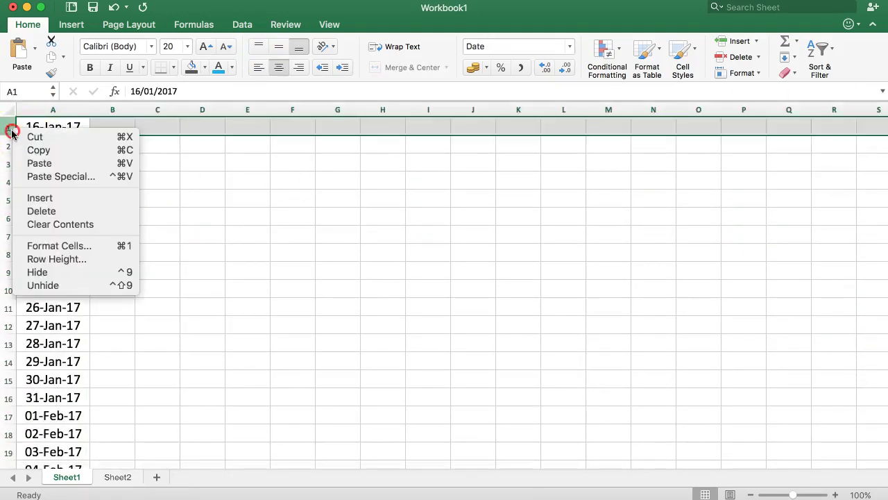
left_click(56, 198)
left_click(261, 197)
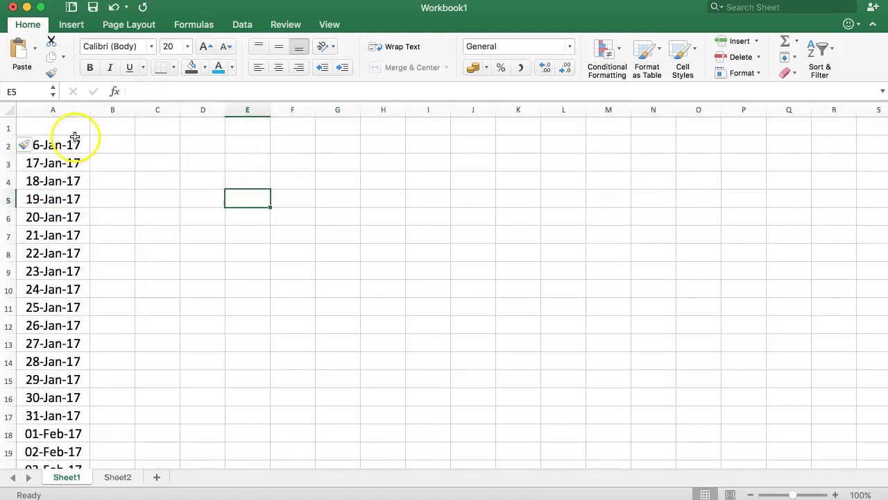
left_click(64, 126)
type("Da")
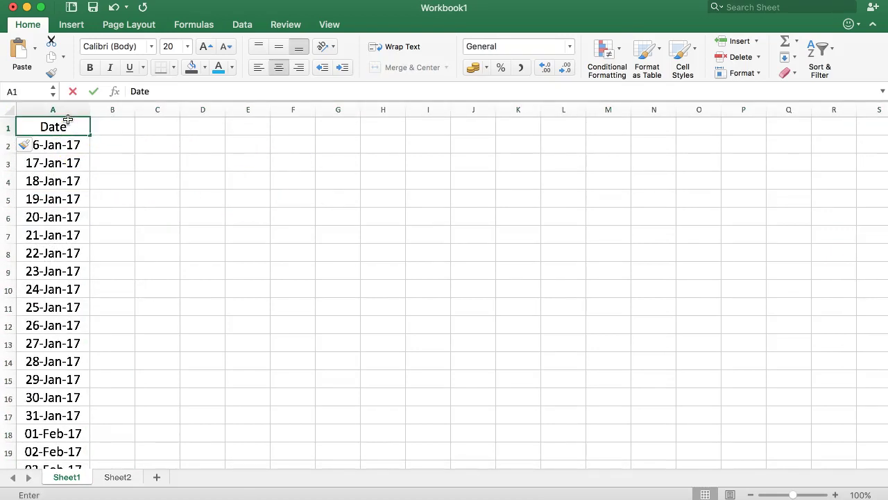
type("te")
key("Tab")
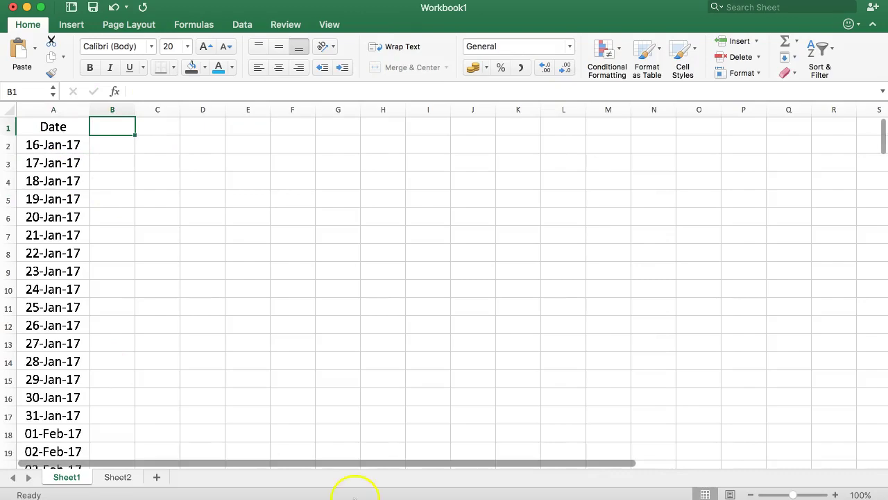
- Back in the PDF, highlight the three validity ranges, their prices and the Fri & Sat surcharge note
key("super+Tab")
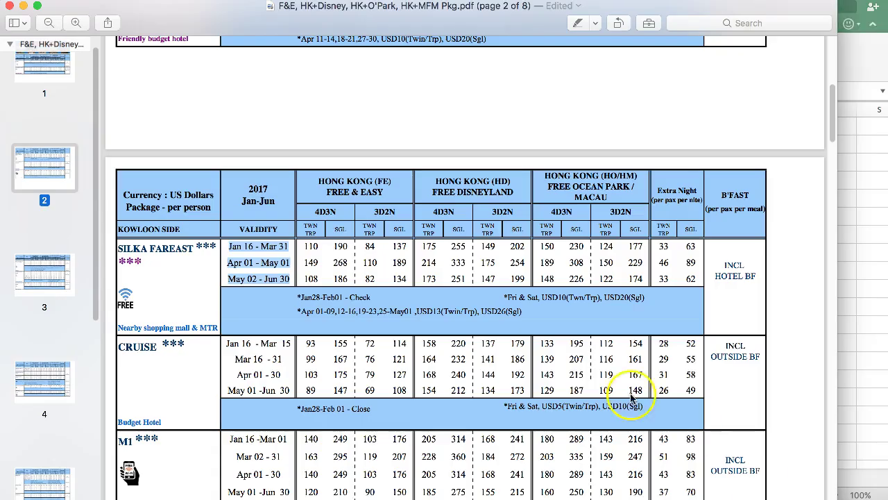
left_click_drag(237, 217, 294, 242)
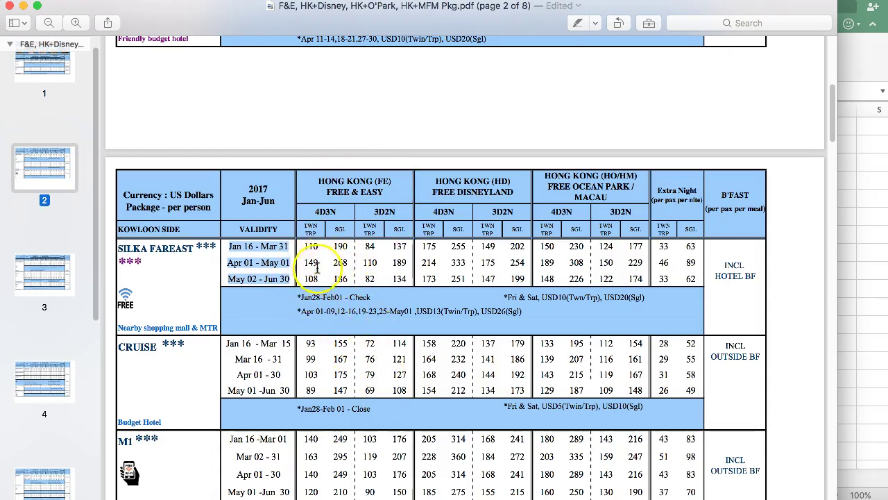
left_click_drag(304, 244, 339, 263)
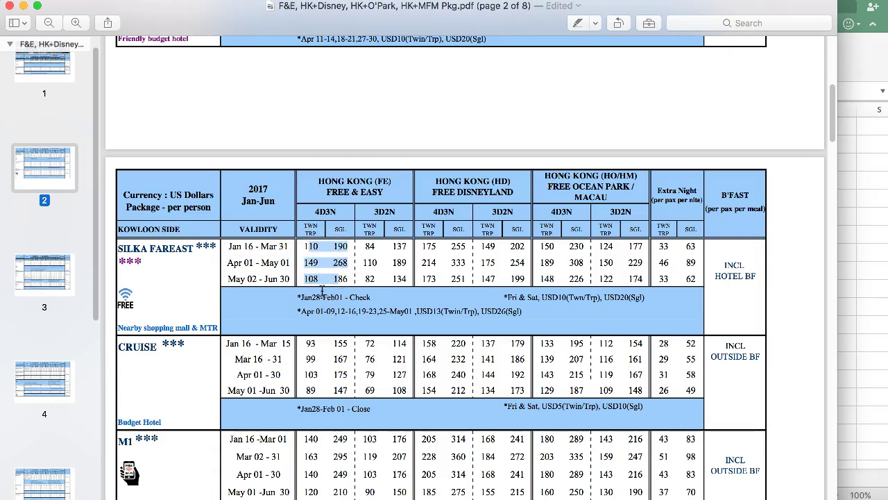
left_click(309, 312)
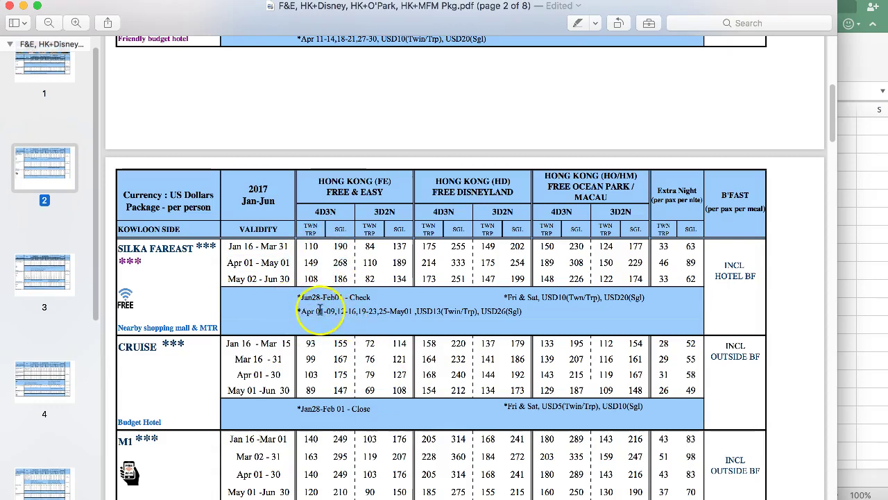
left_click_drag(504, 297, 626, 298)
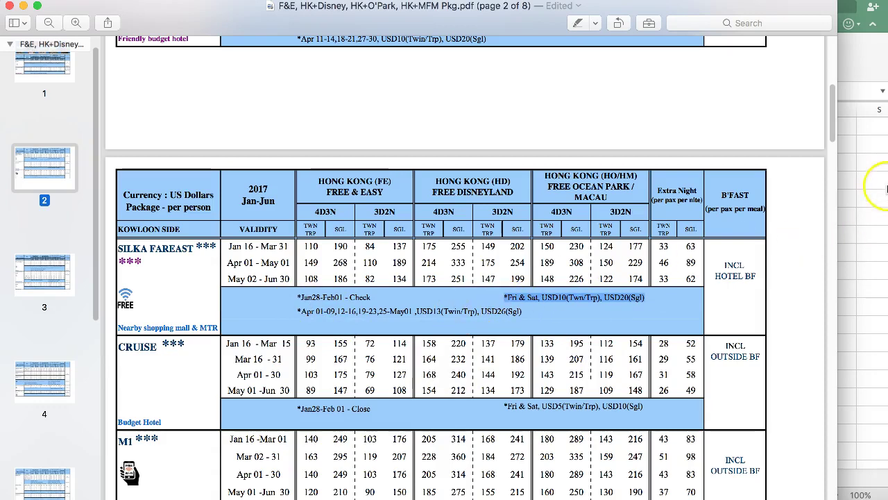
- Return to Excel and add headings Friday in B1 and Saturday in C1
left_click(853, 174)
left_click(134, 147)
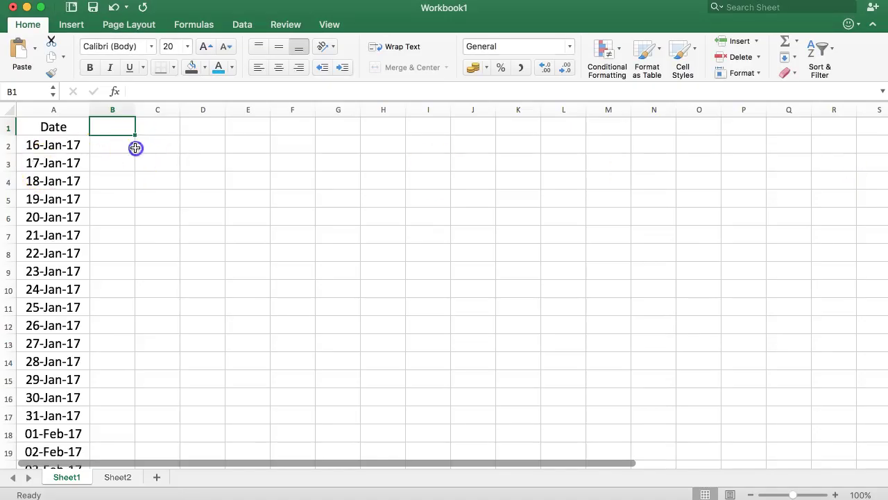
left_click(105, 126)
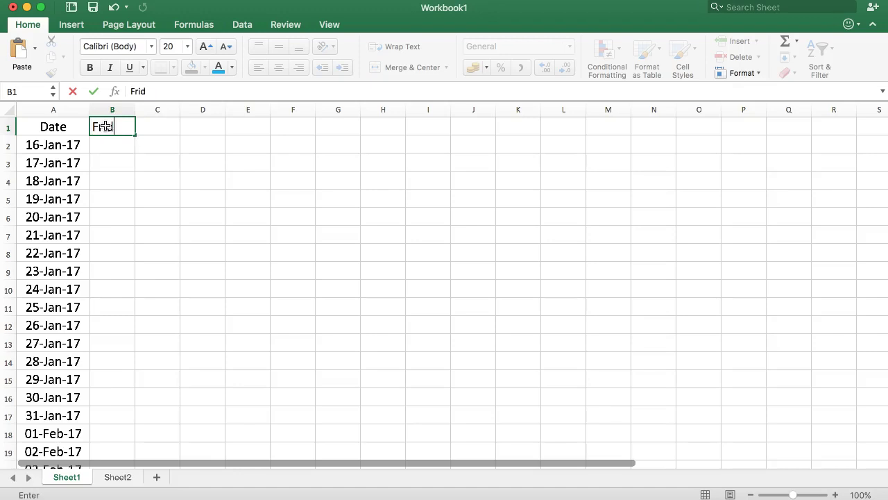
key("Tab")
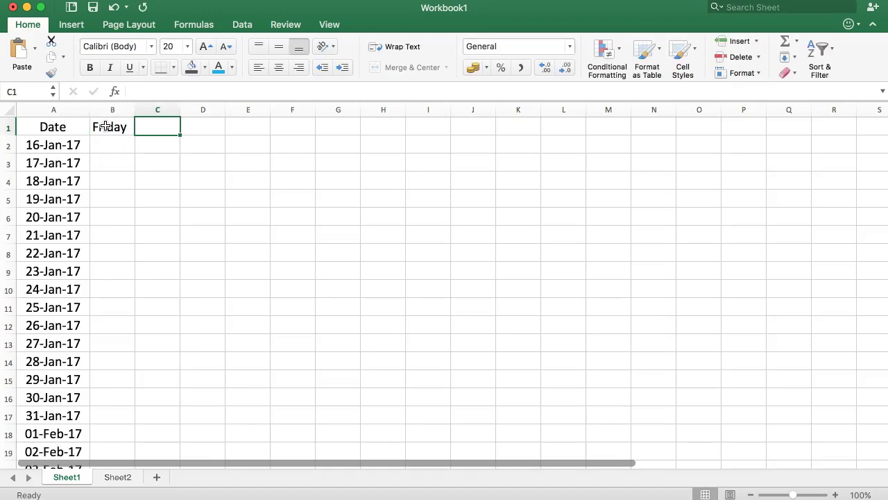
type("Saturday")
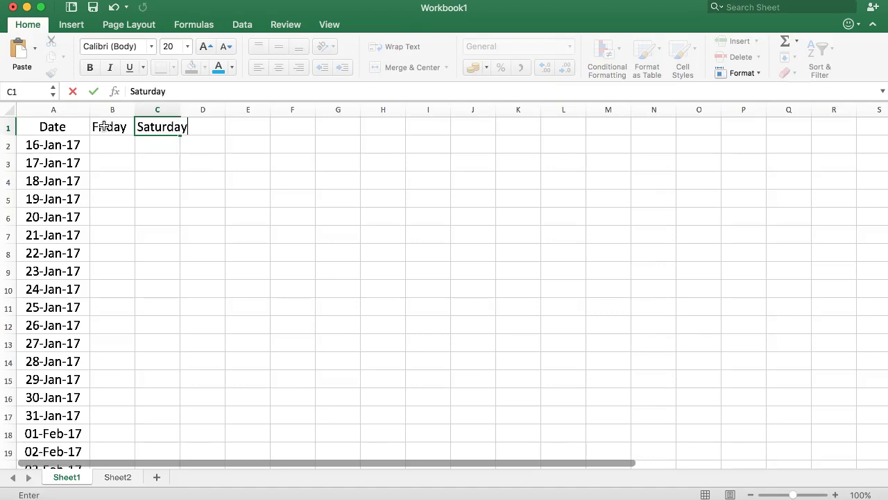
key("Return")
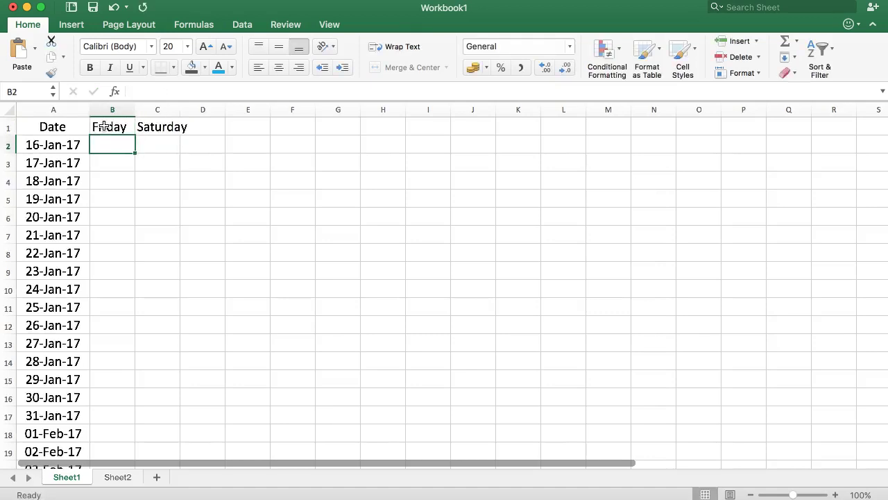
- Start =WEEKDAY( in B2 using A2 as the date, then open Formula Builder
type("=")
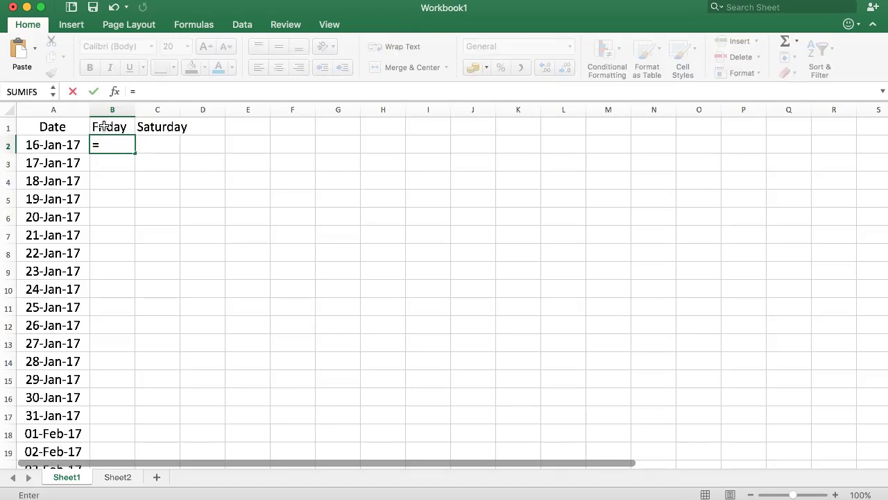
type("WEEKE")
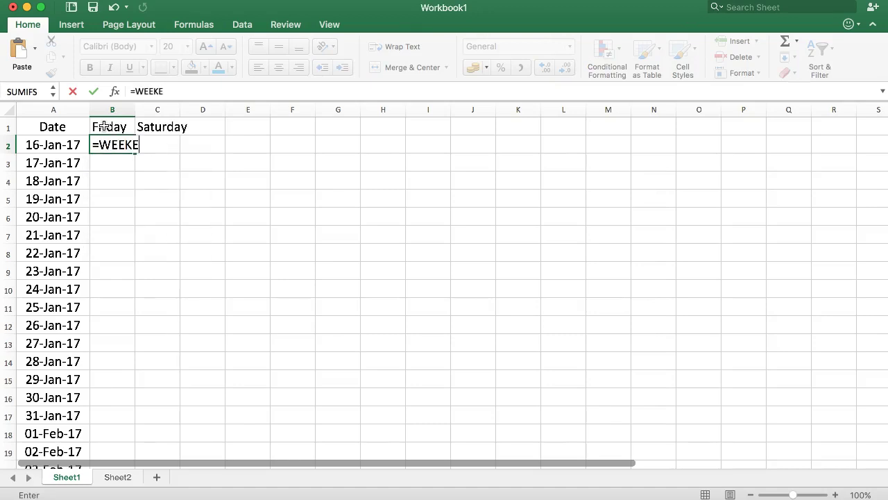
key("BackSpace")
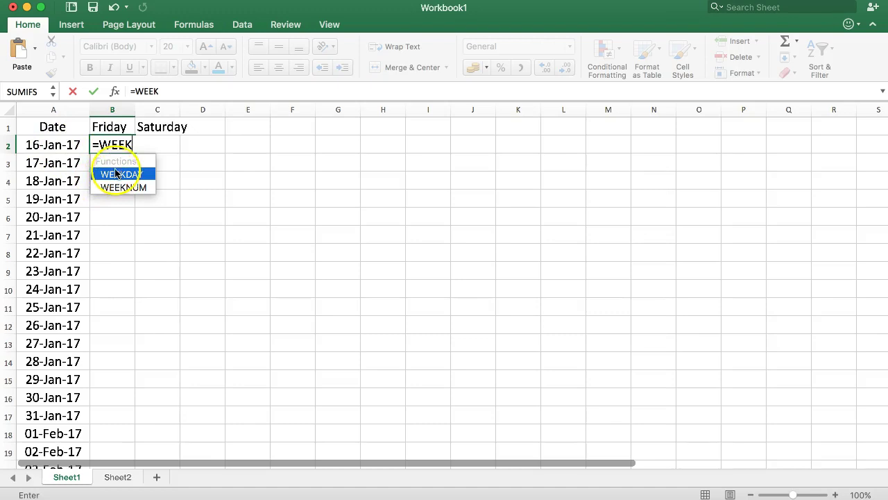
type("DAY")
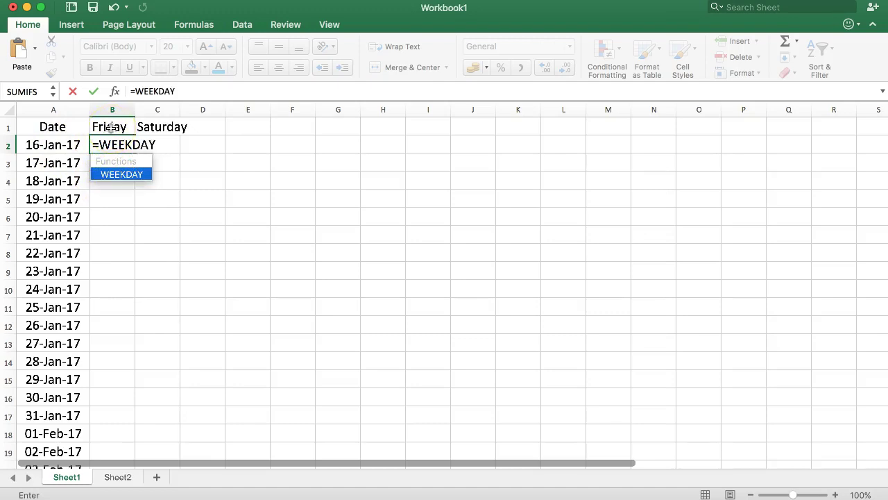
type("(")
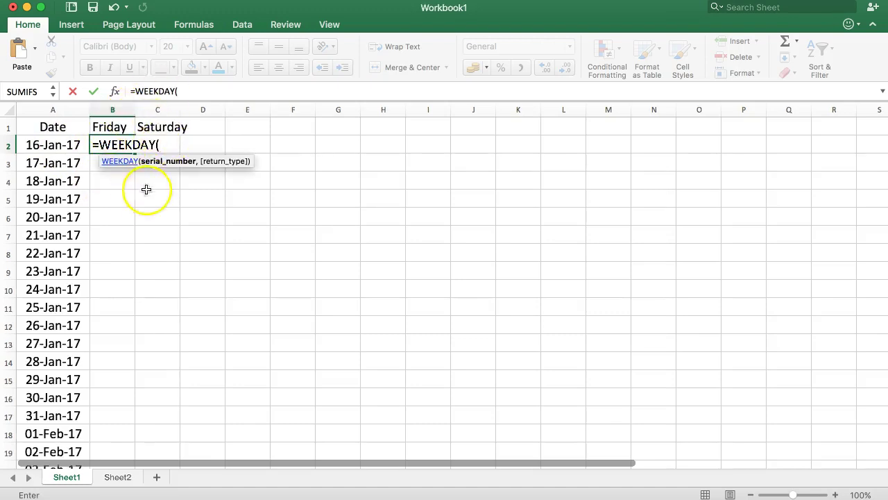
left_click(38, 143)
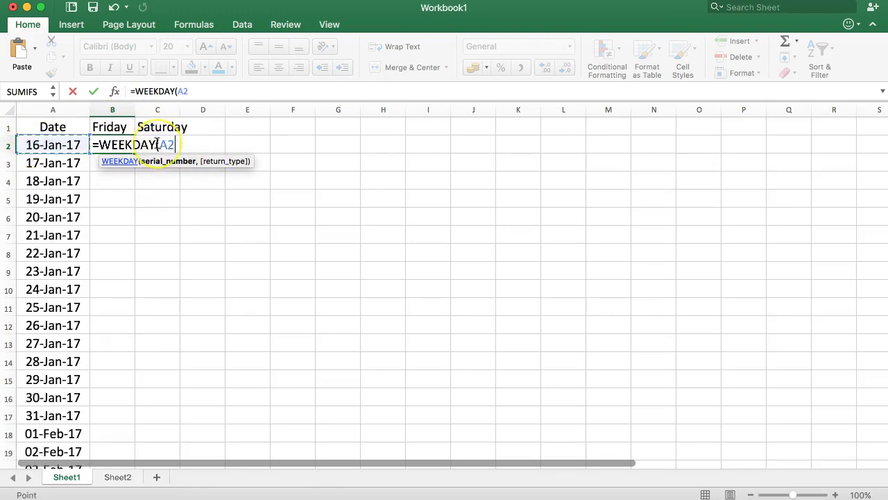
left_click(116, 91)
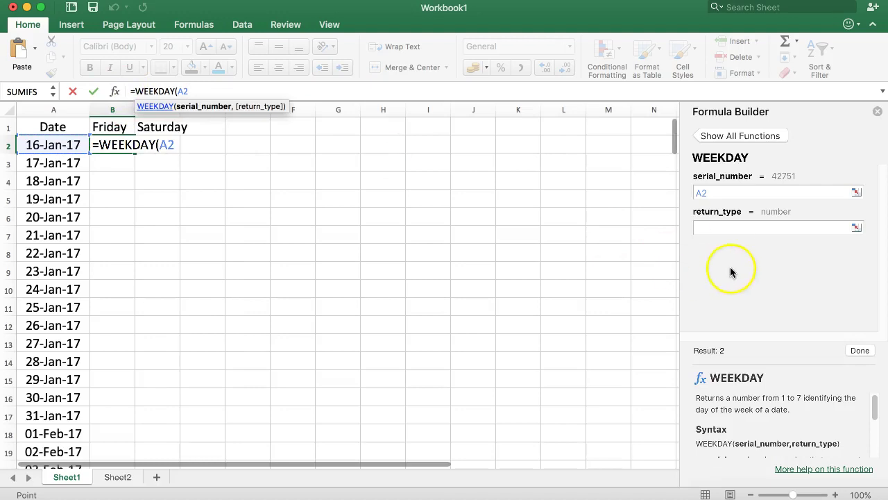
- Review the return_type options in Formula Builder and set return_type to 2
left_click(715, 226)
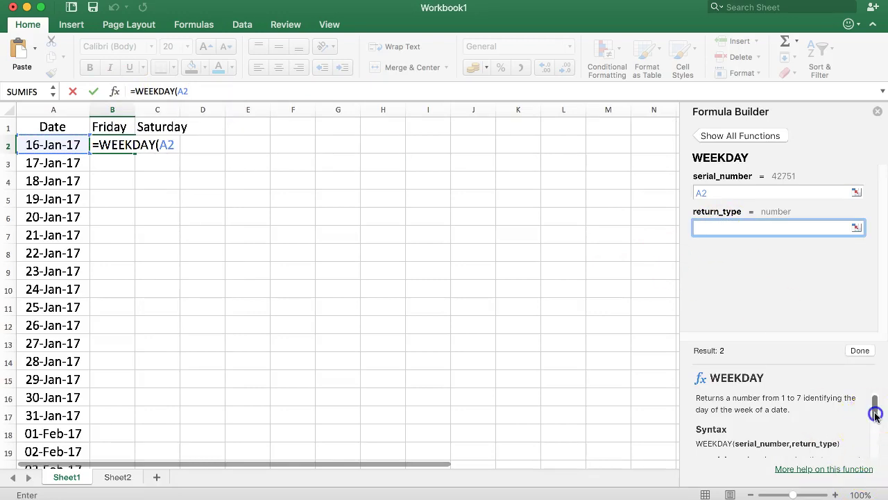
left_click_drag(874, 440, 876, 452)
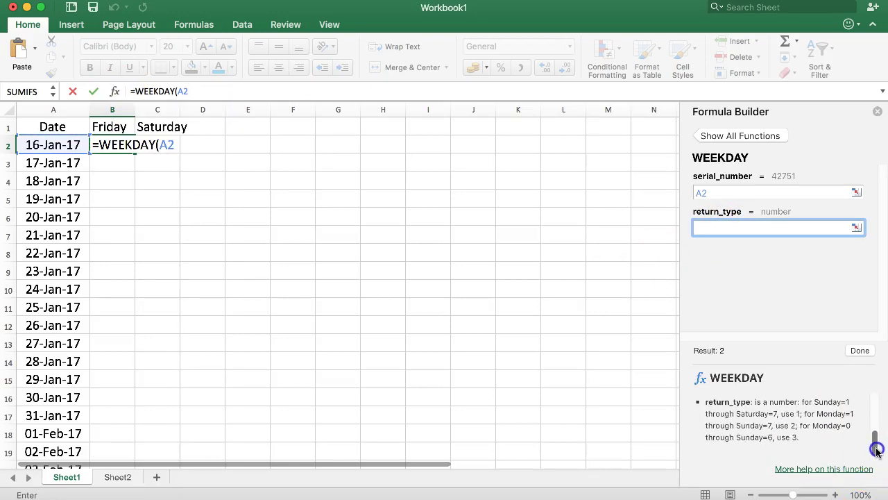
left_click(740, 224)
mouse_move(876, 442)
left_mouse_down()
mouse_move(874, 424)
mouse_move(874, 436)
left_mouse_up()
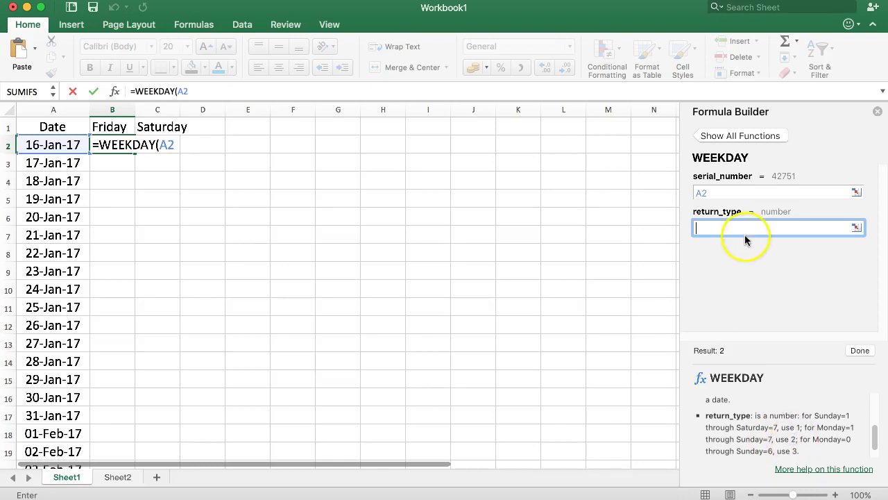
- Commit =WEEKDAY(A2,2) in B2, fill it down the Friday column, and spot-check row 6
type("2")
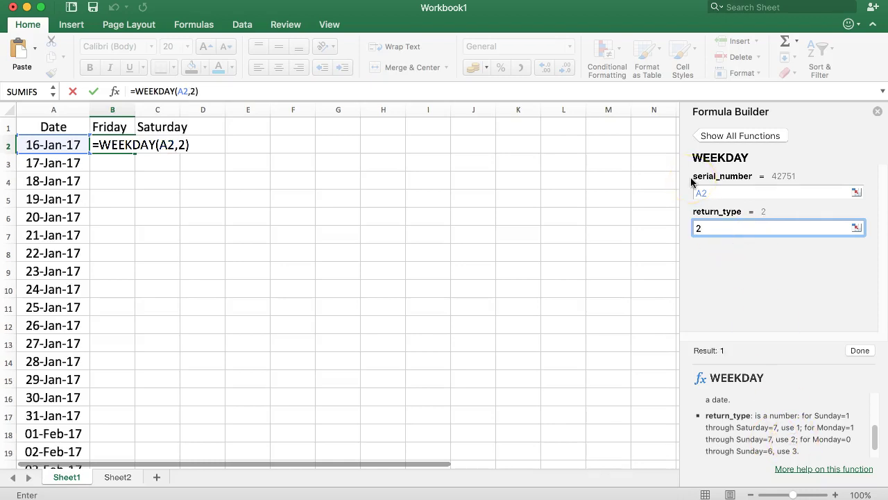
key("Return")
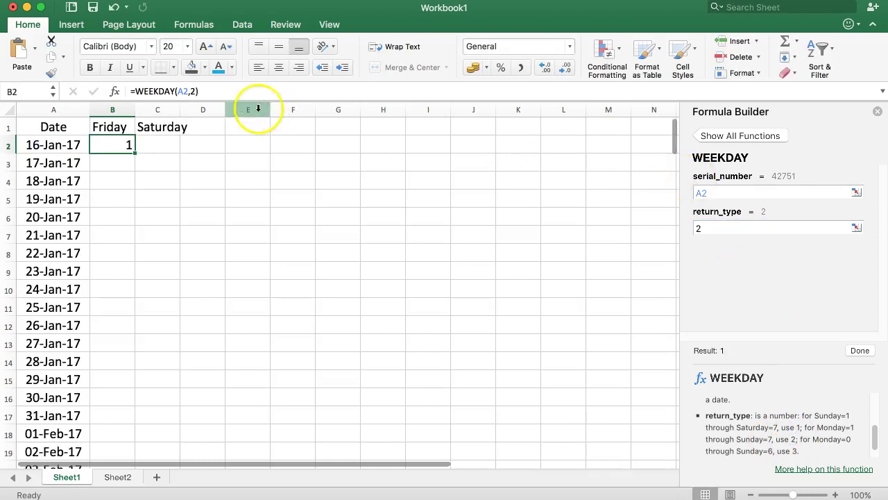
left_click(170, 189)
left_click(109, 148)
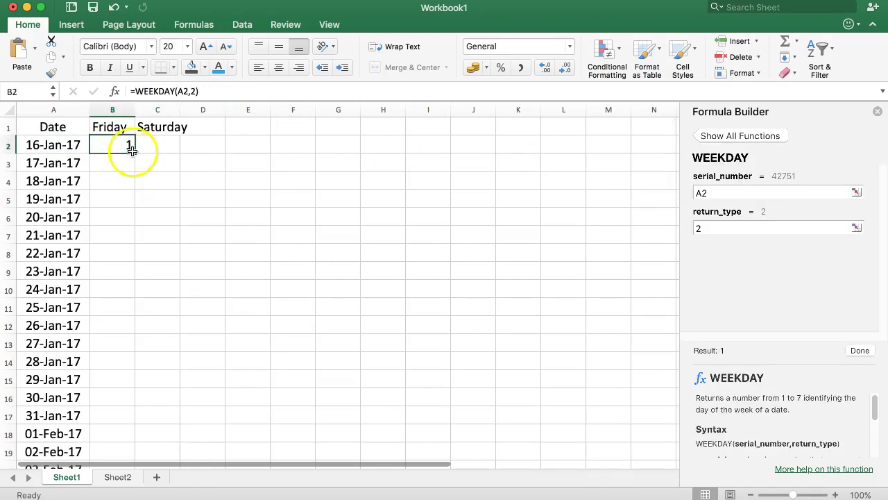
double_click(133, 152)
left_click(127, 217)
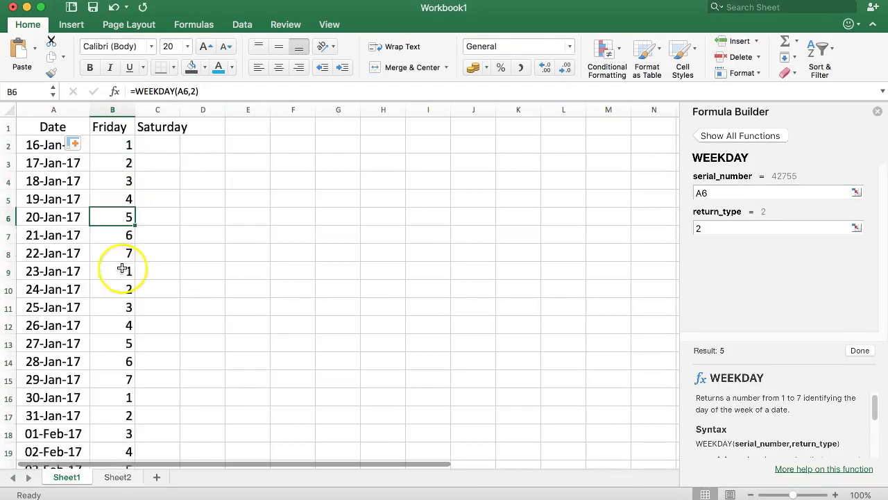
left_click(122, 237)
left_click(119, 220)
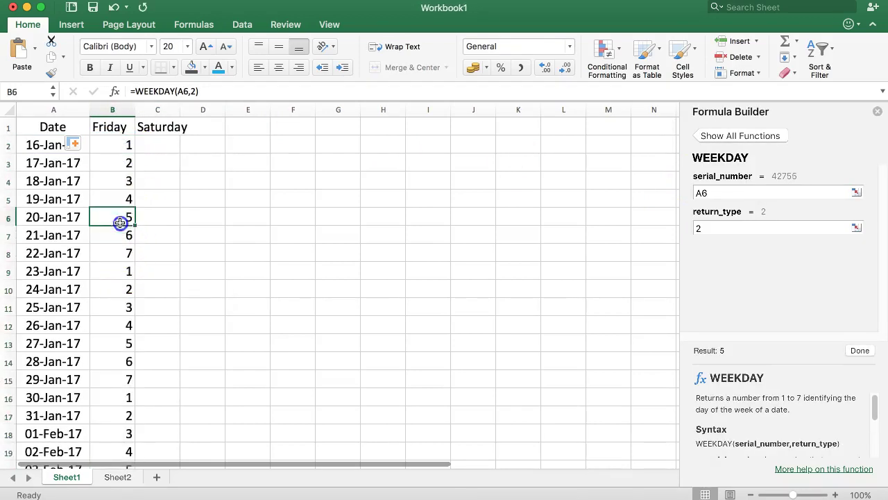
left_click(153, 143)
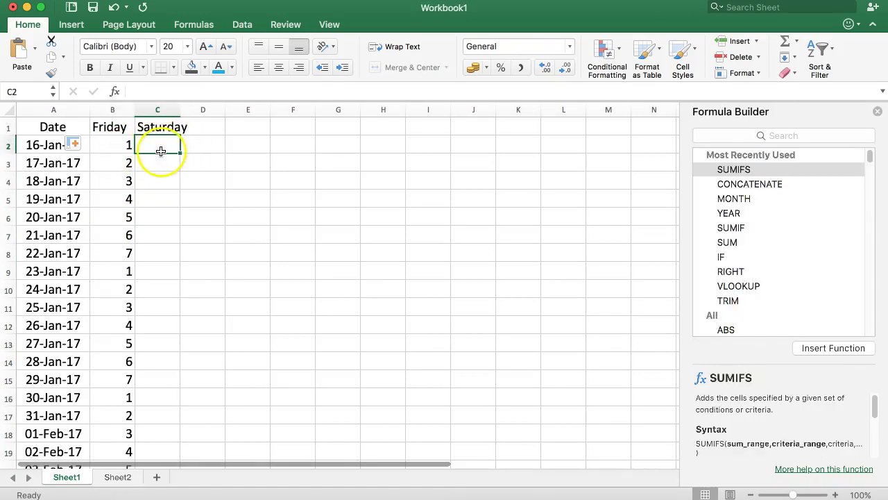
- Copy the B2 formula into C2 and set its serial_number reference to A2 in Formula Builder
left_click(122, 139)
left_click_drag(132, 150, 158, 145)
left_click(154, 145)
double_click(155, 144)
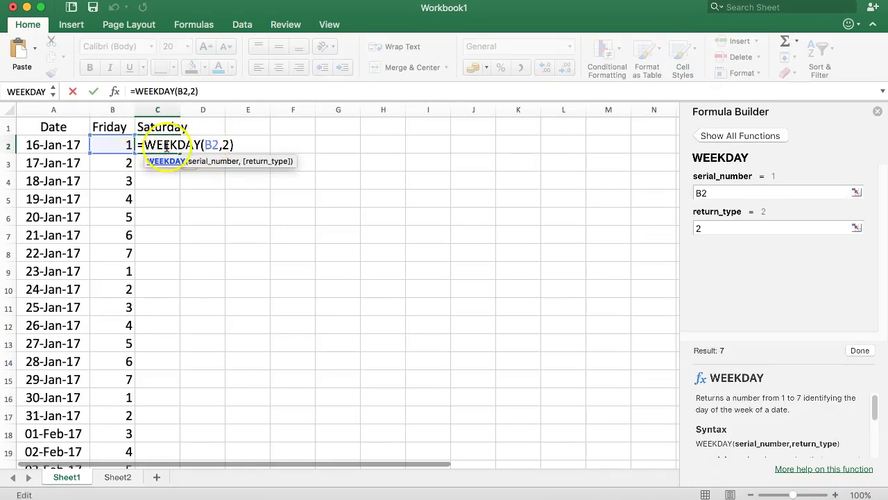
left_click_drag(119, 153, 133, 145)
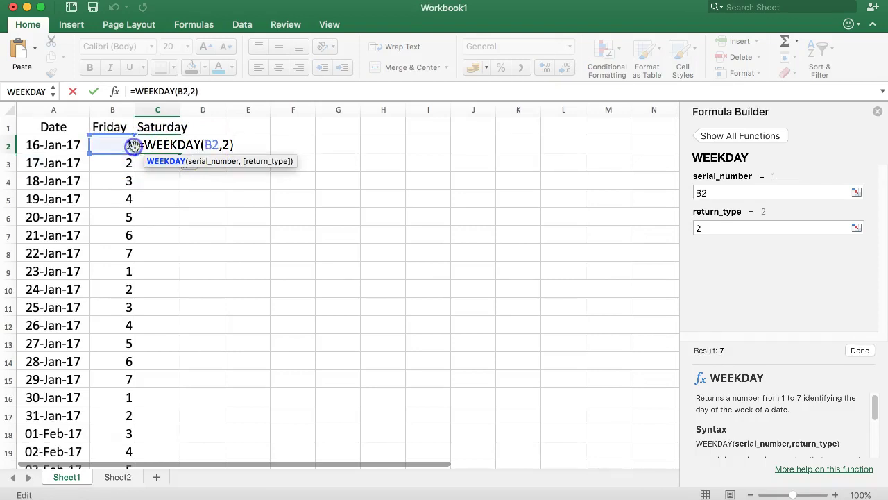
left_click(186, 148)
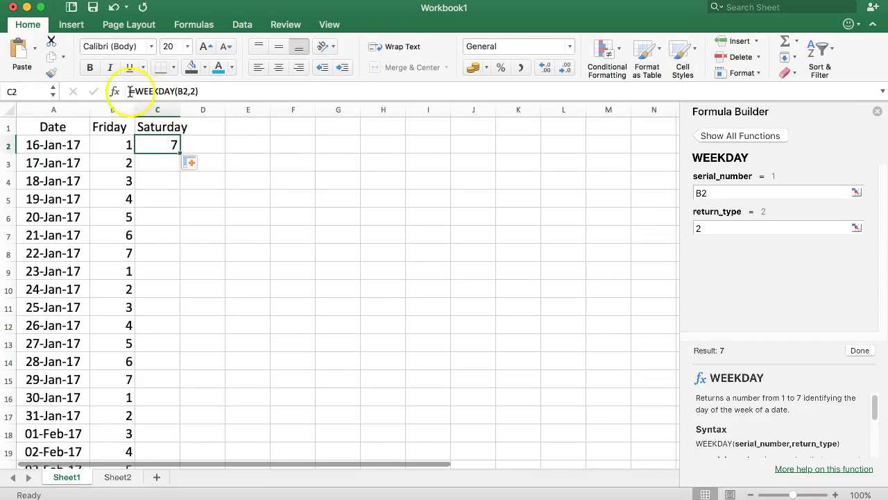
double_click(706, 191)
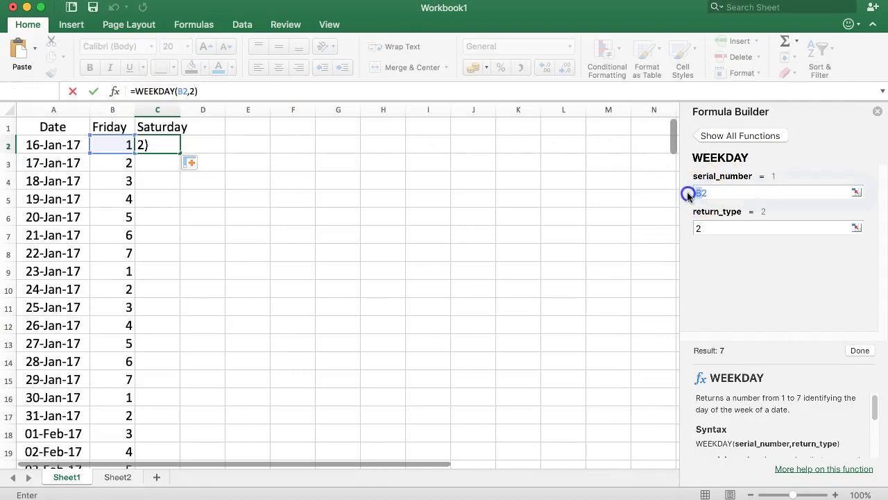
type("A2")
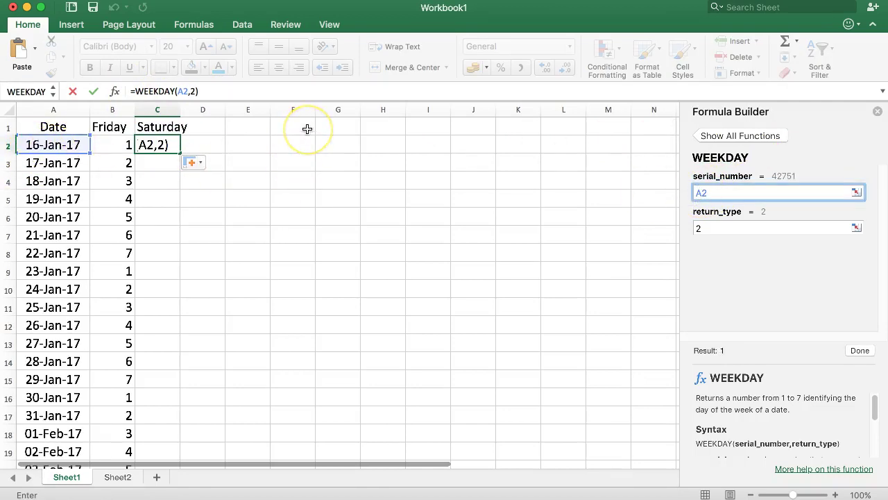
key("Return")
- Fill the C2 WEEKDAY formula down the Saturday column and close the Formula Builder panel
left_click(161, 144)
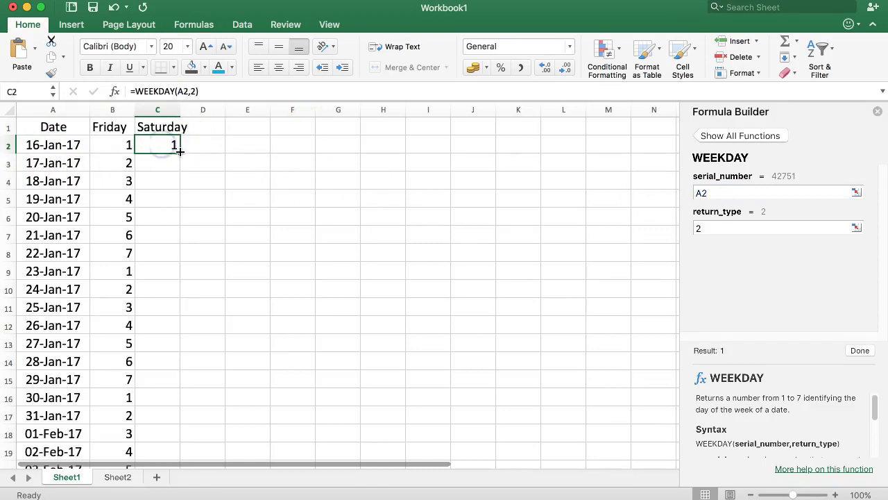
double_click(180, 150)
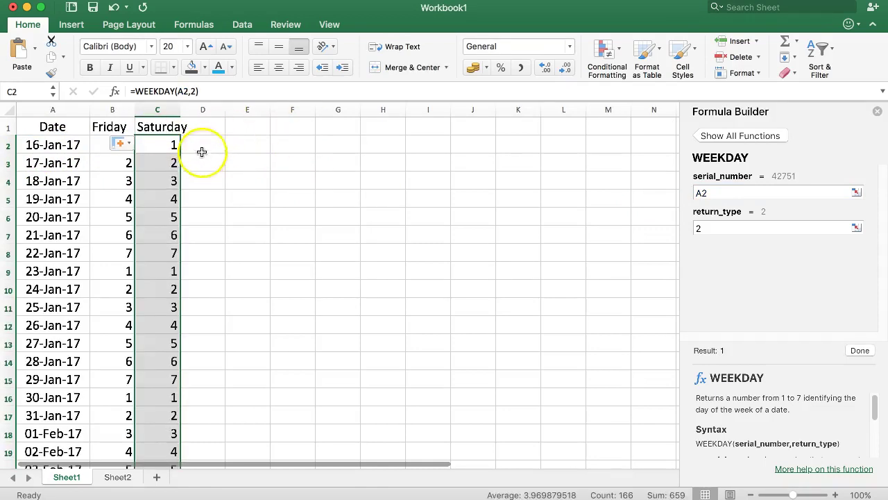
left_click(167, 146)
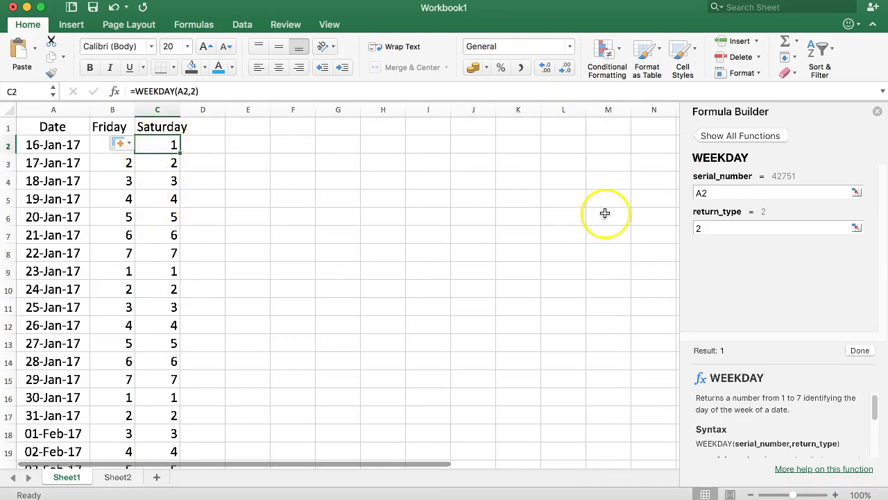
left_click(239, 168)
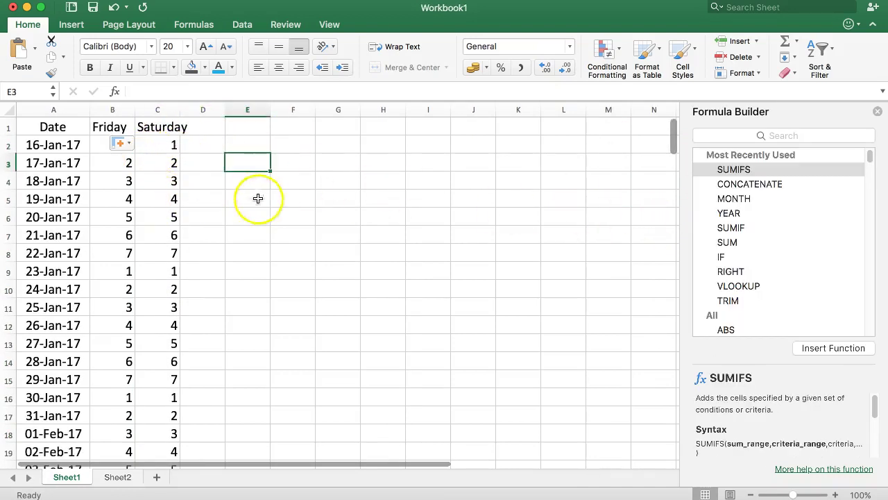
left_click(877, 111)
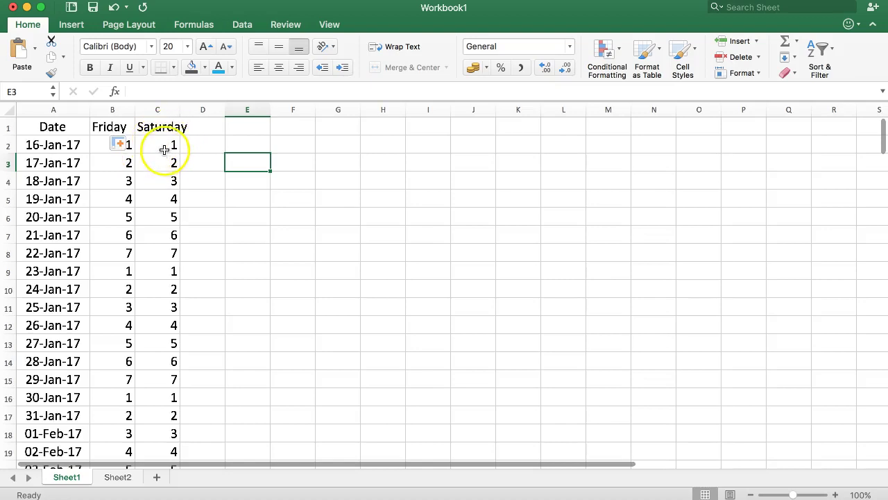
key("super+Tab")
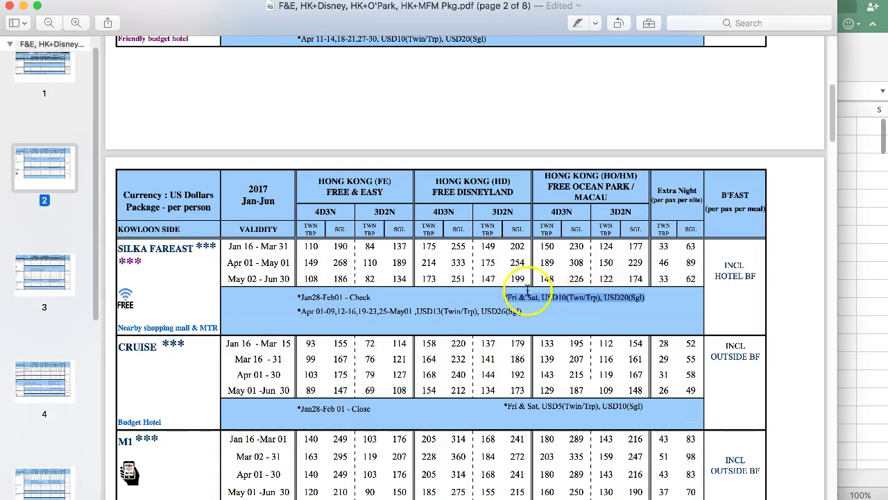
left_click(846, 264)
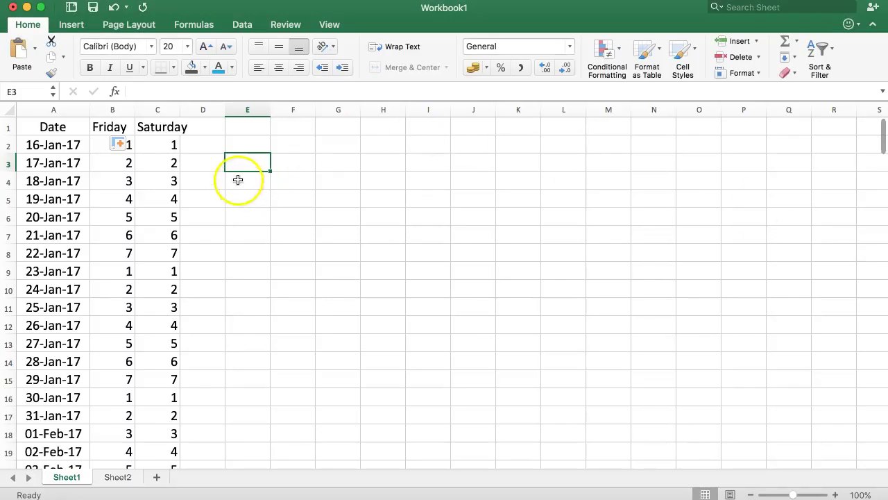